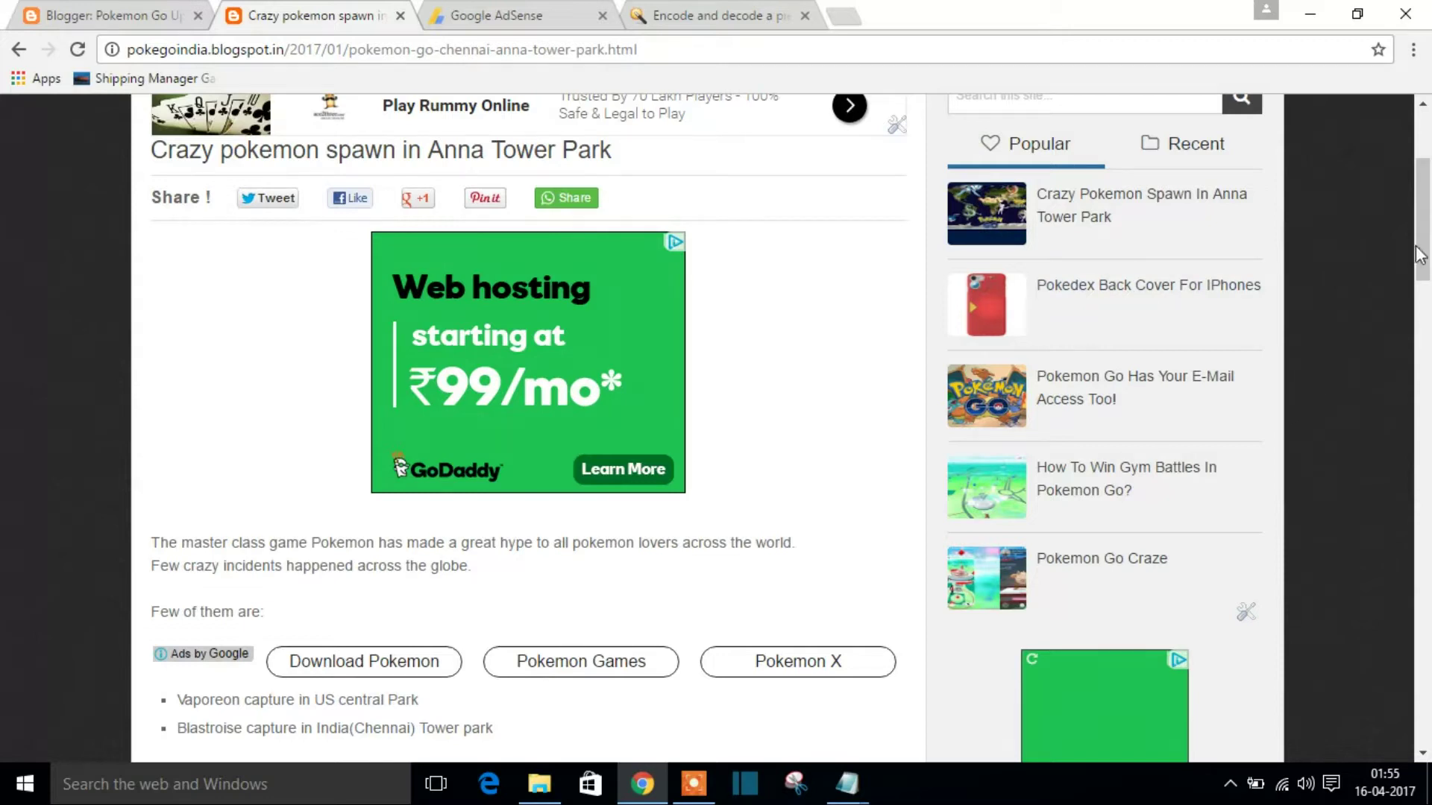
mouse_move(1421, 247)
mouse_down()
mouse_move(1420, 196)
mouse_move(1422, 235)
mouse_up()
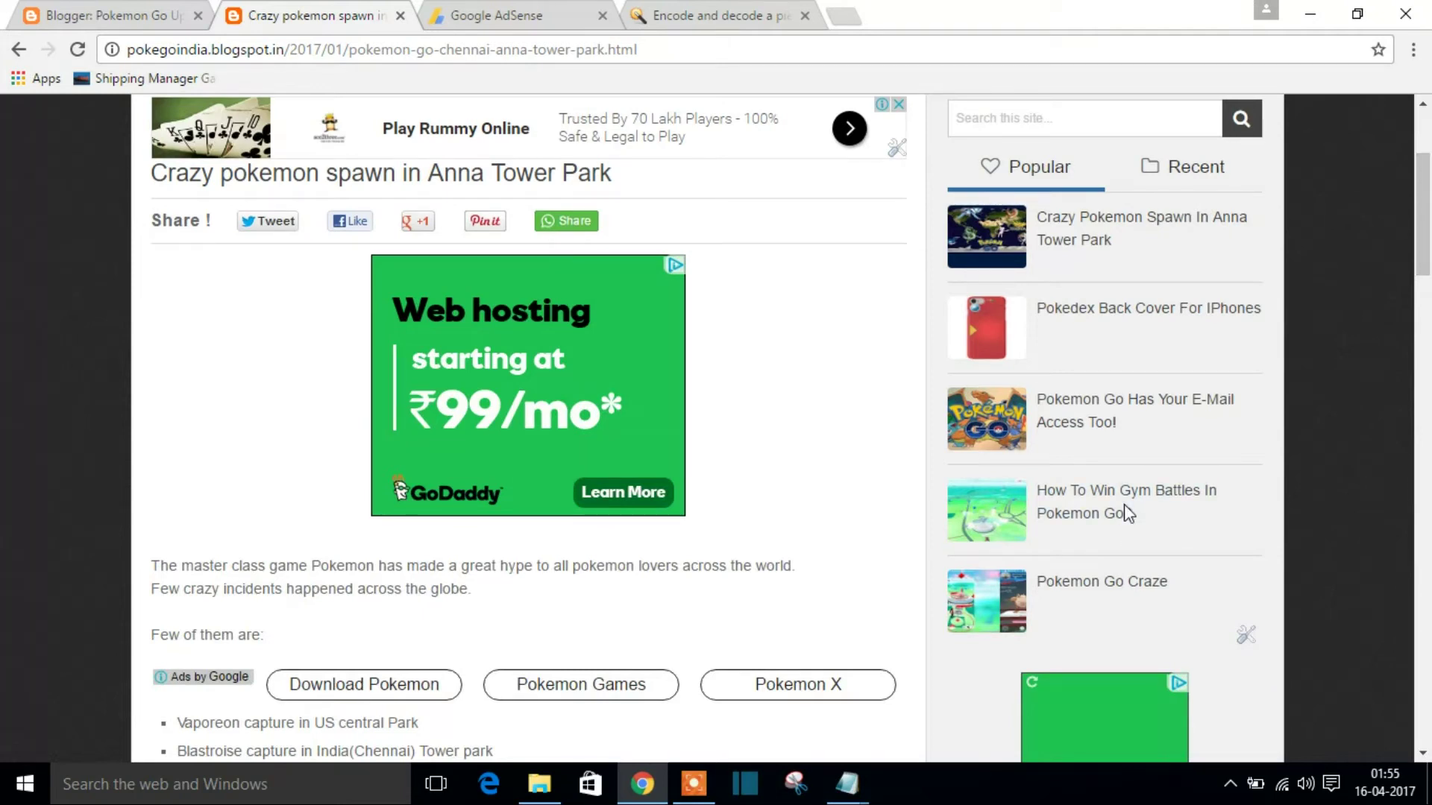
Open the 'How to win Gym Battles in Pokemon Go?' post from the Popular sidebar to see its ad.
click(1077, 495)
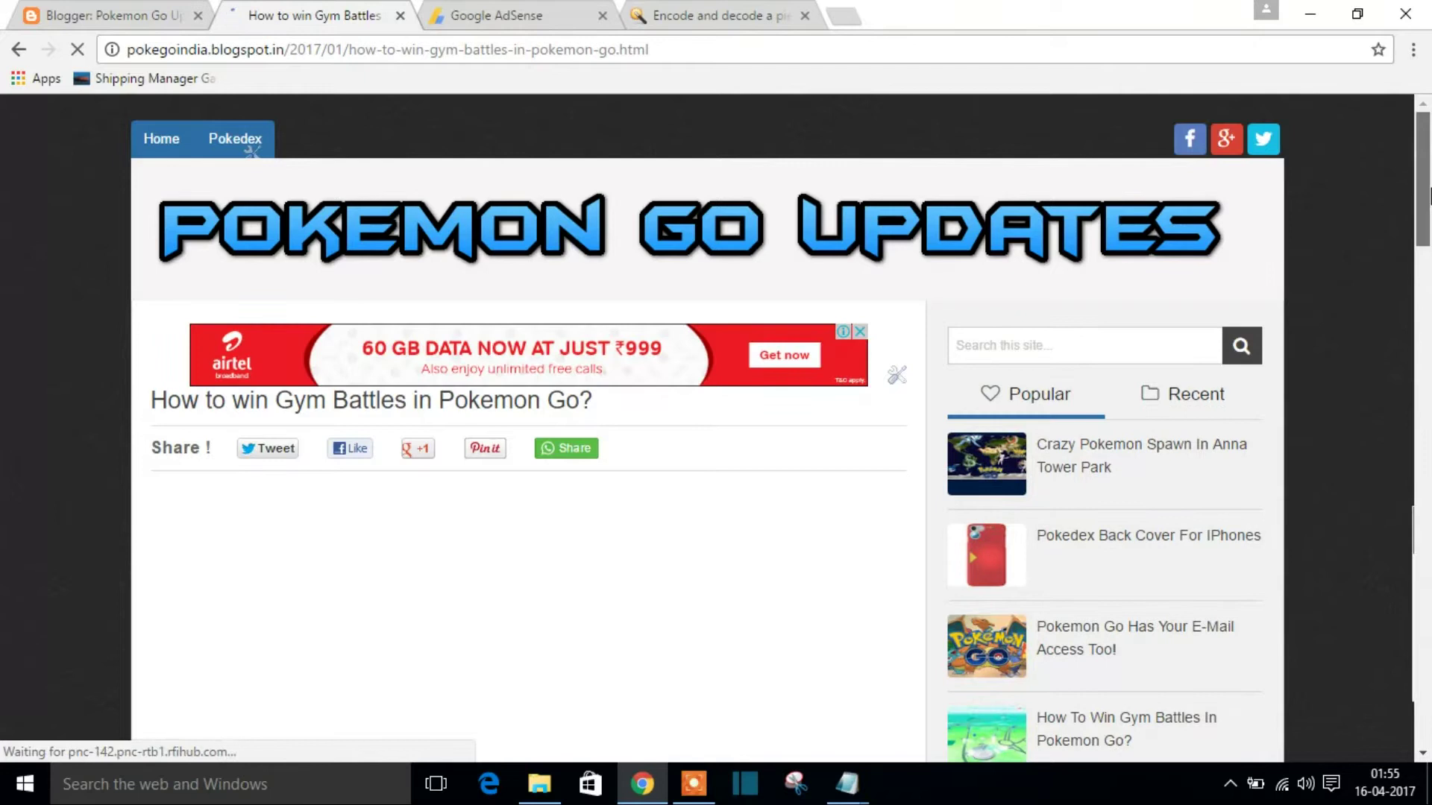
drag(1427, 194, 1428, 233)
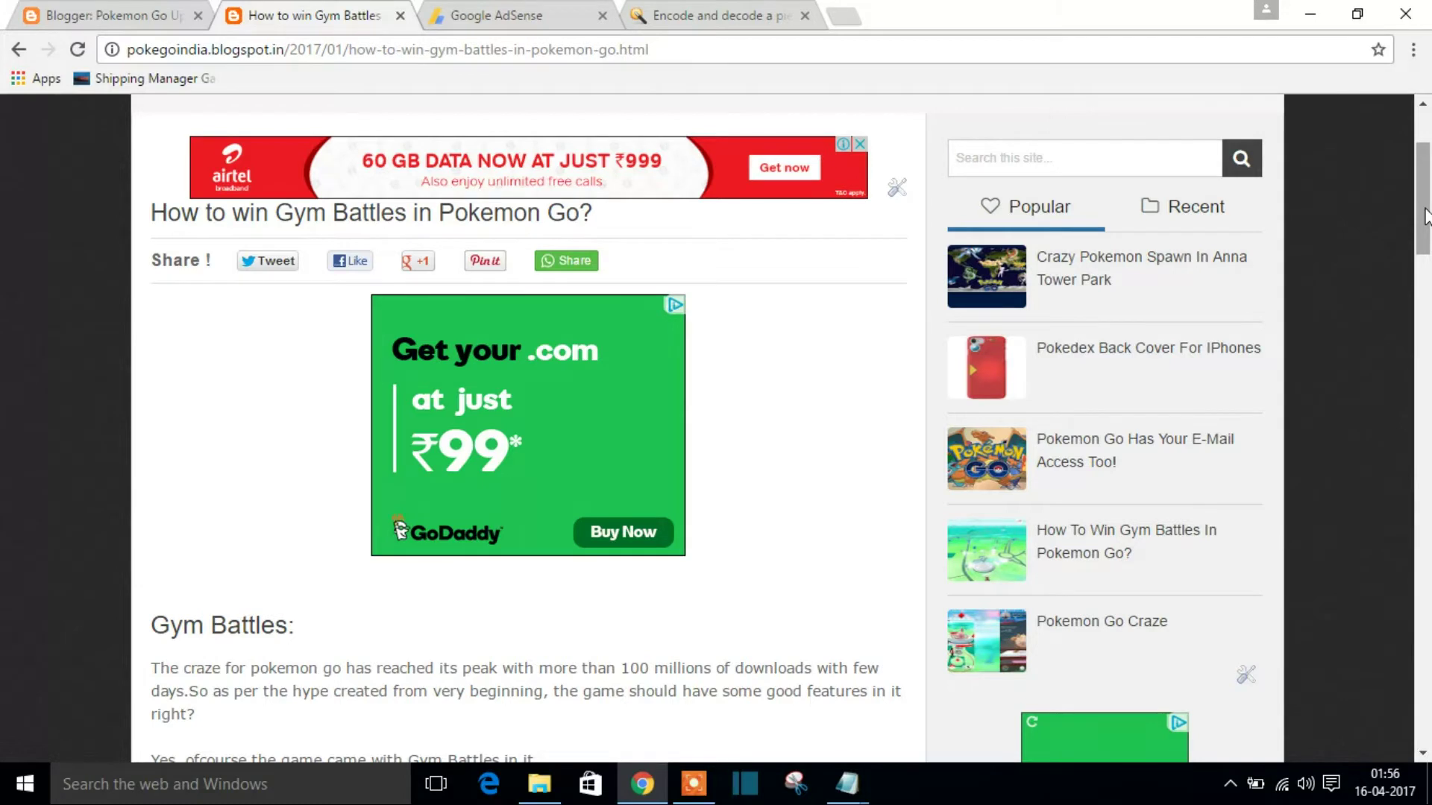
drag(1425, 214, 1425, 214)
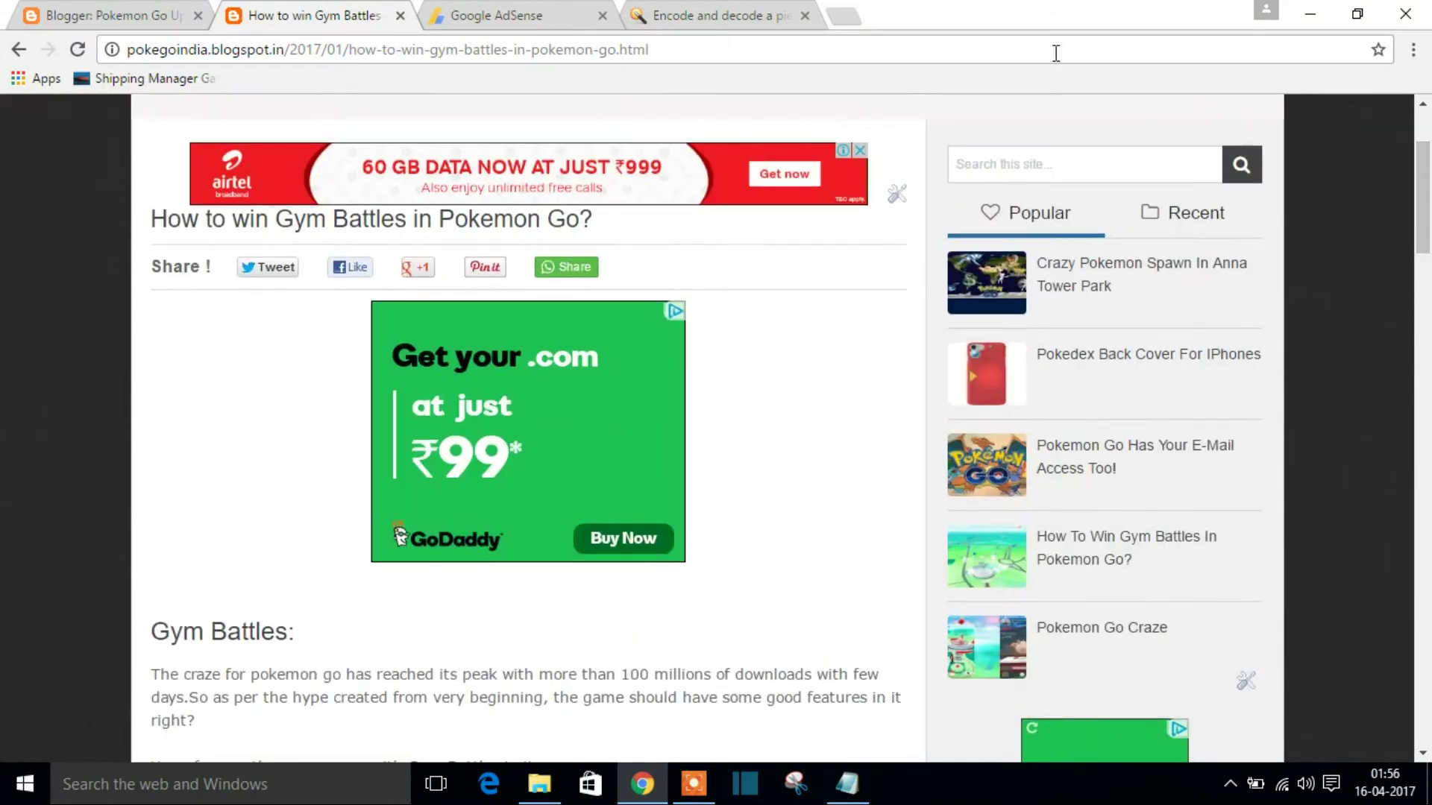
click(849, 792)
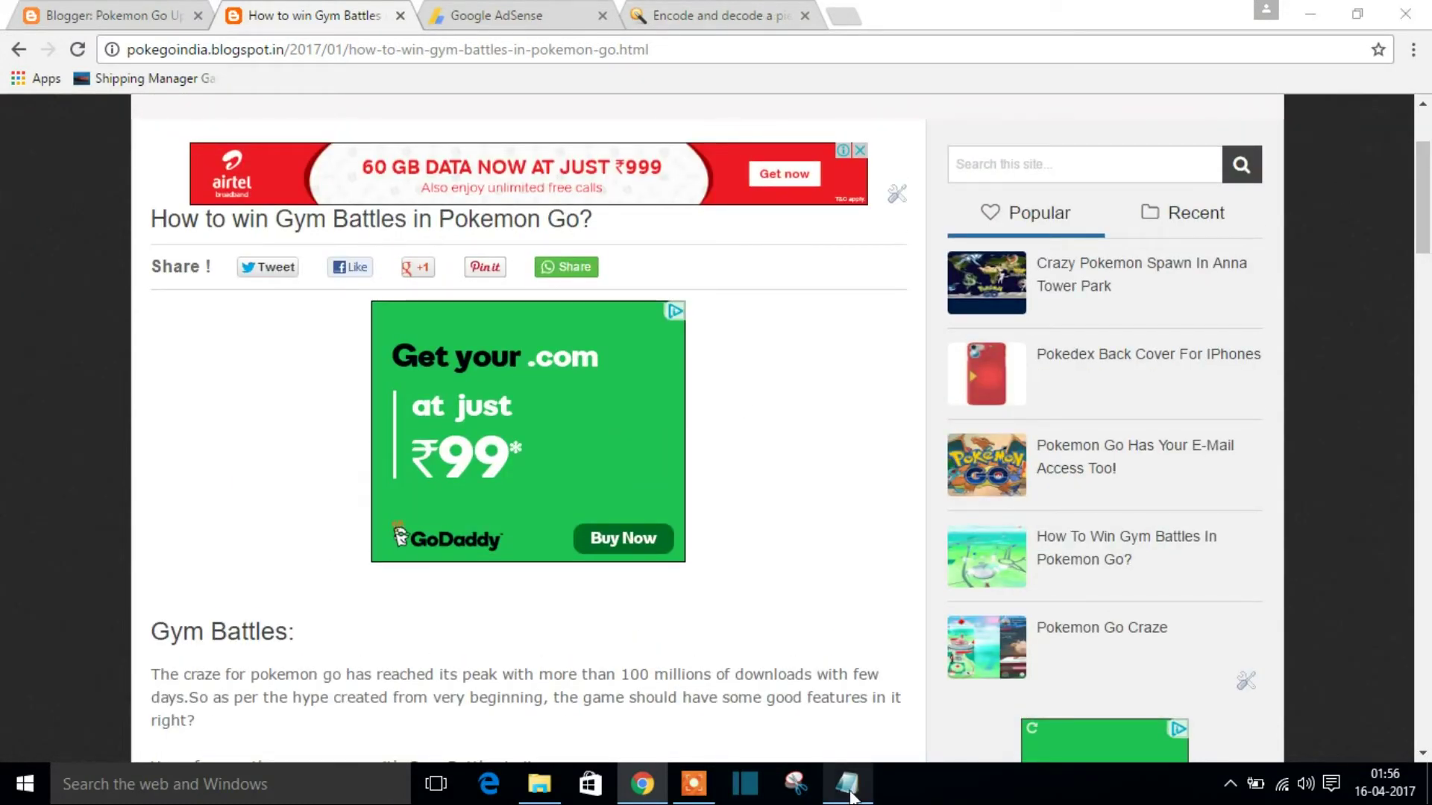
click(629, 438)
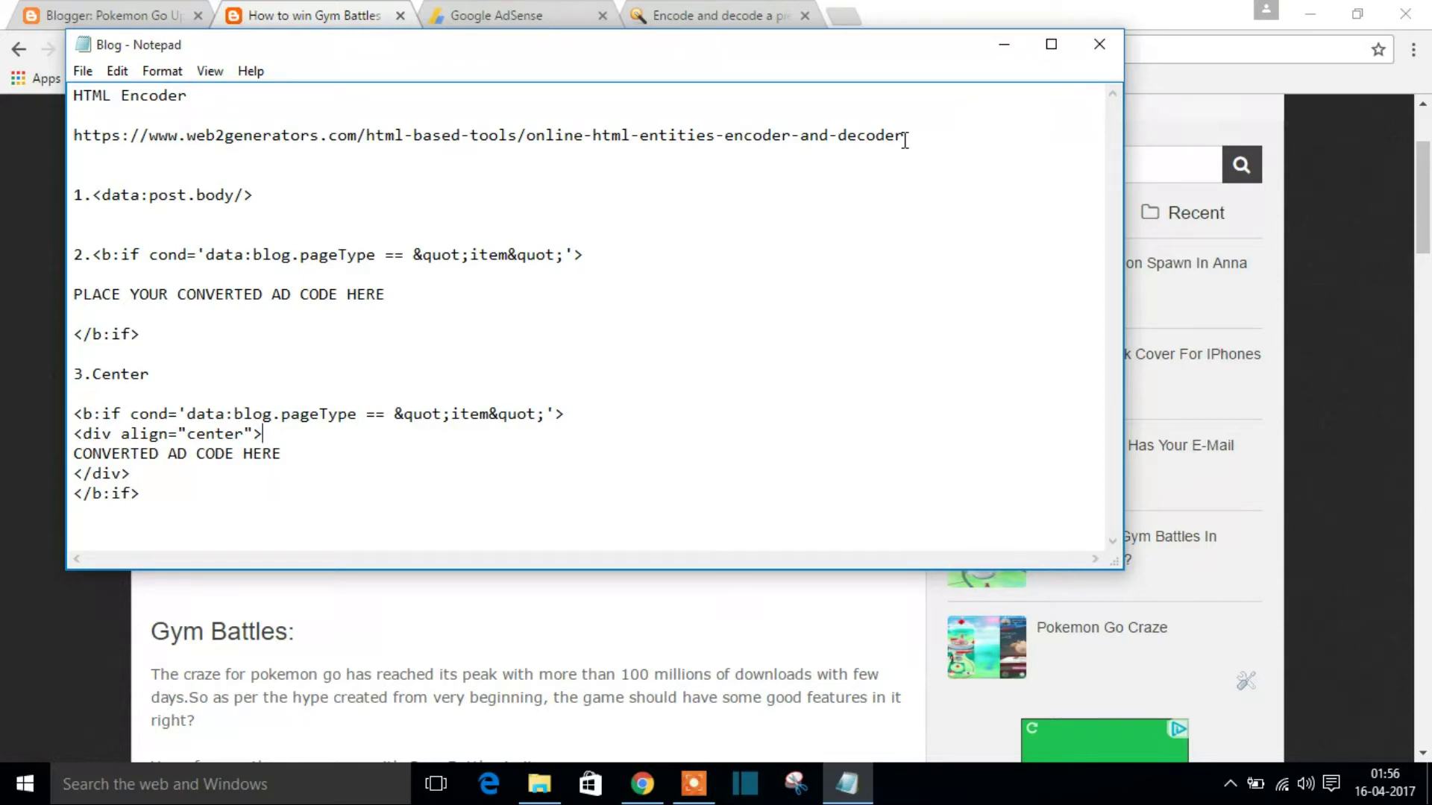
click(1002, 45)
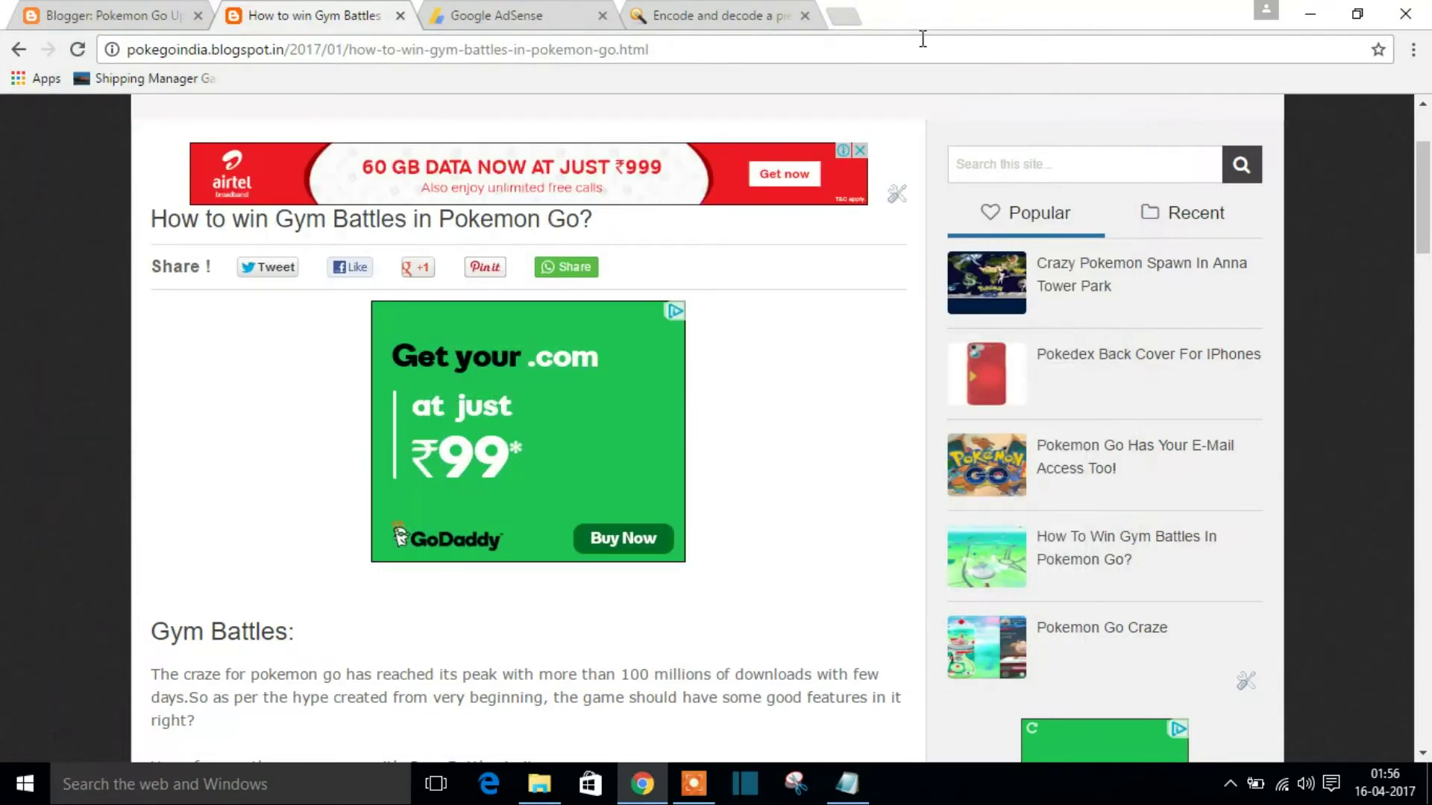
Create a 336x280 Large Rectangle AdSense ad unit named rect1 and get its code.
click(559, 28)
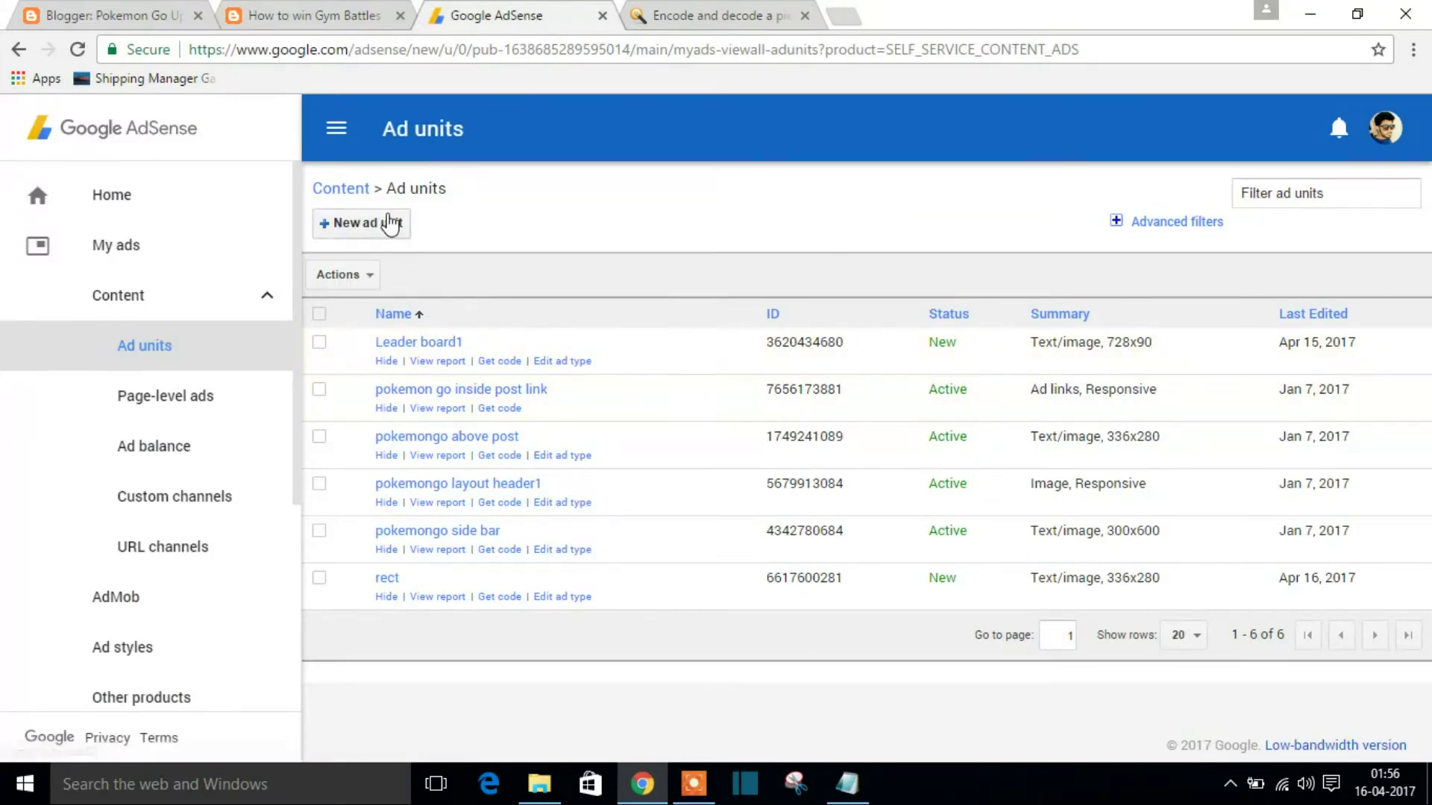
click(387, 223)
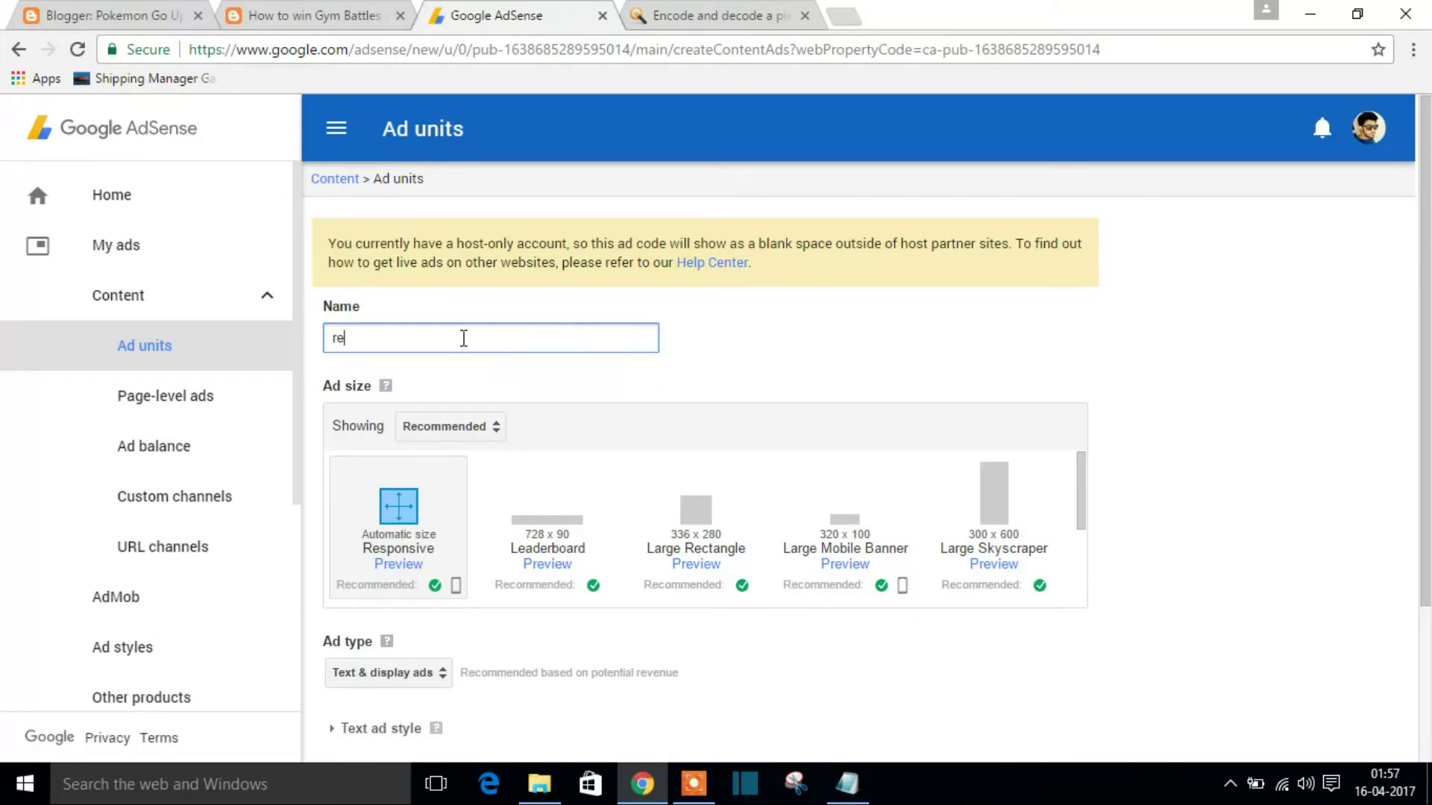
text(reco)
key(BackSpace)
text(t1)
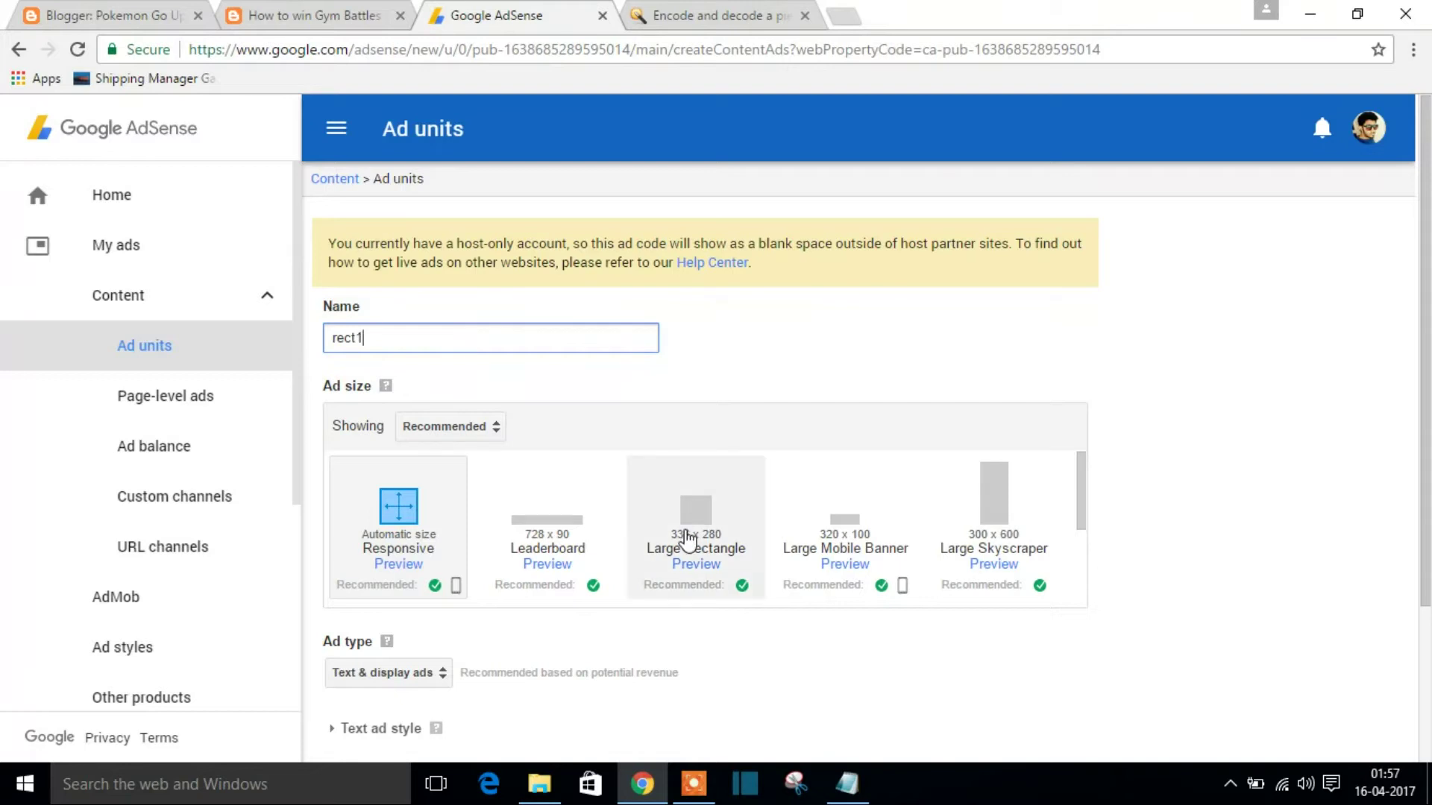
click(690, 539)
drag(1428, 345, 1423, 503)
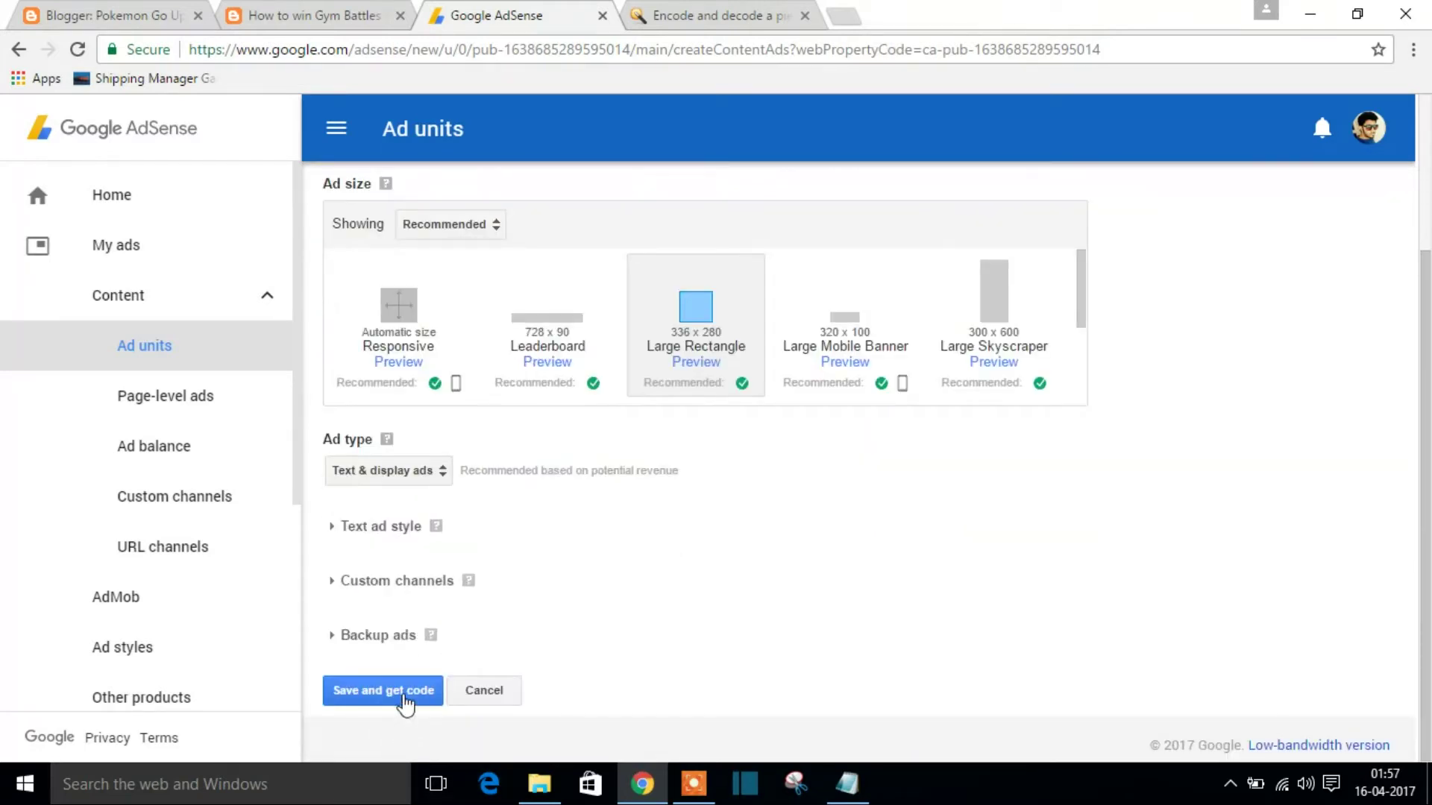
click(403, 701)
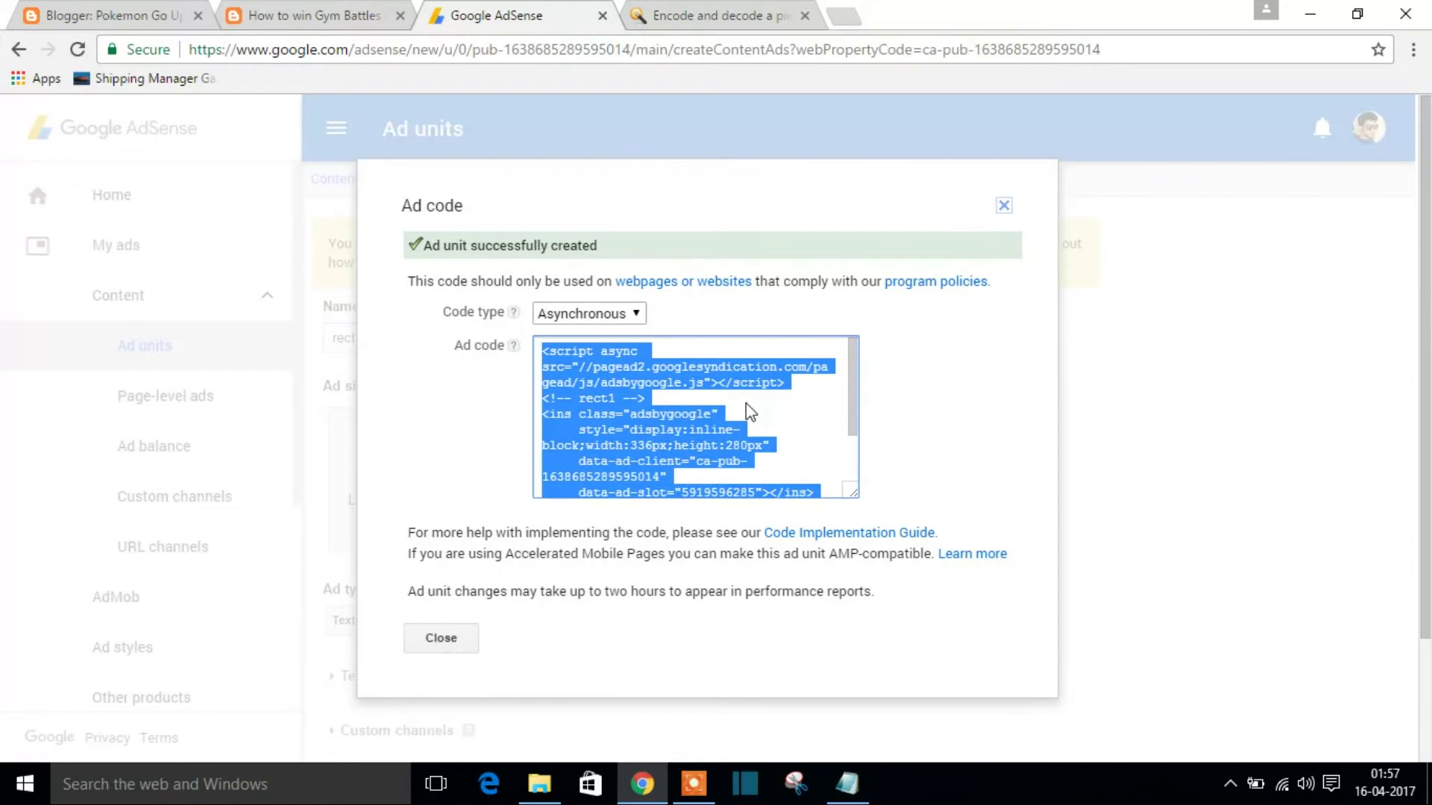
Paste the rect1 ad code into the web2generators HTML Encoder and encode it.
click(449, 641)
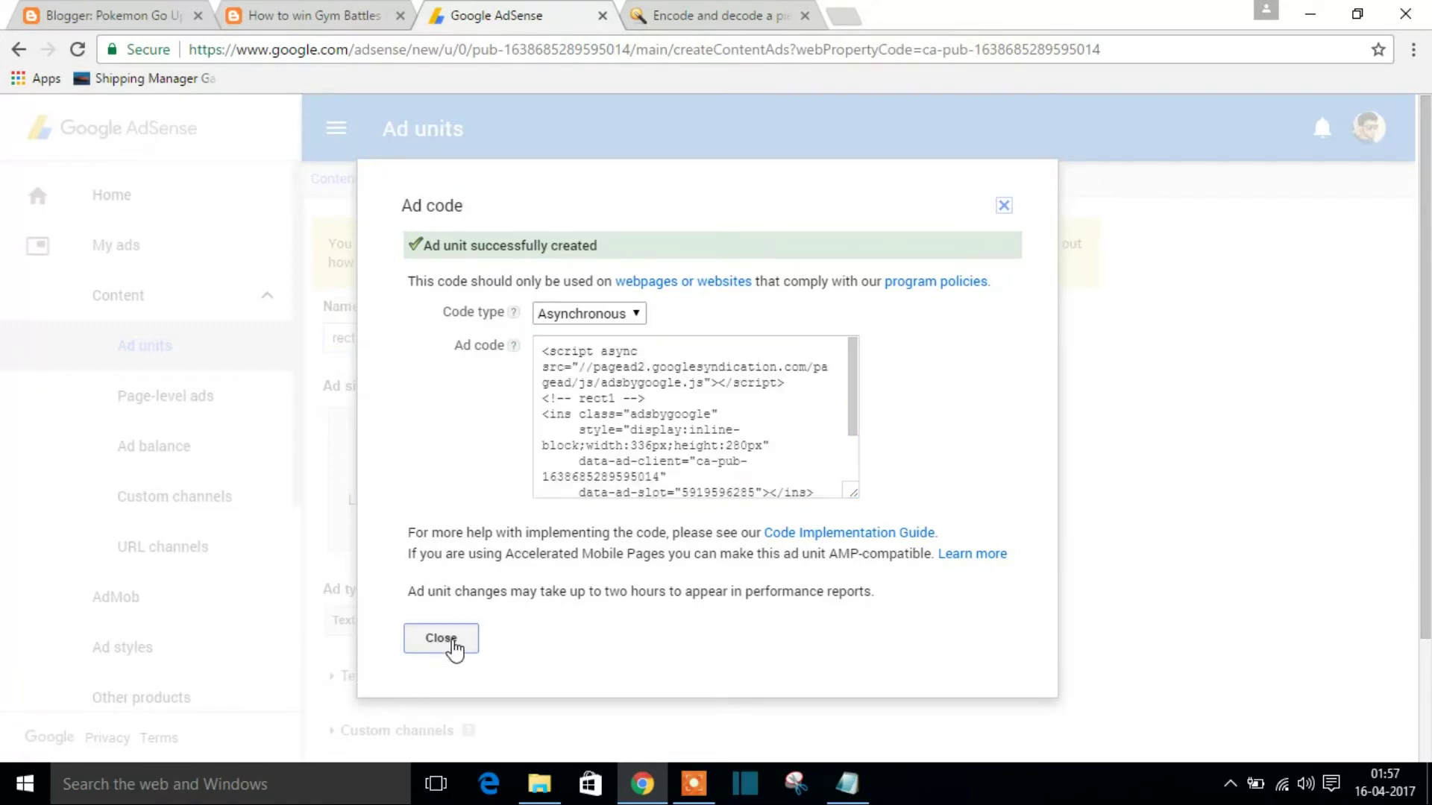
click(727, 15)
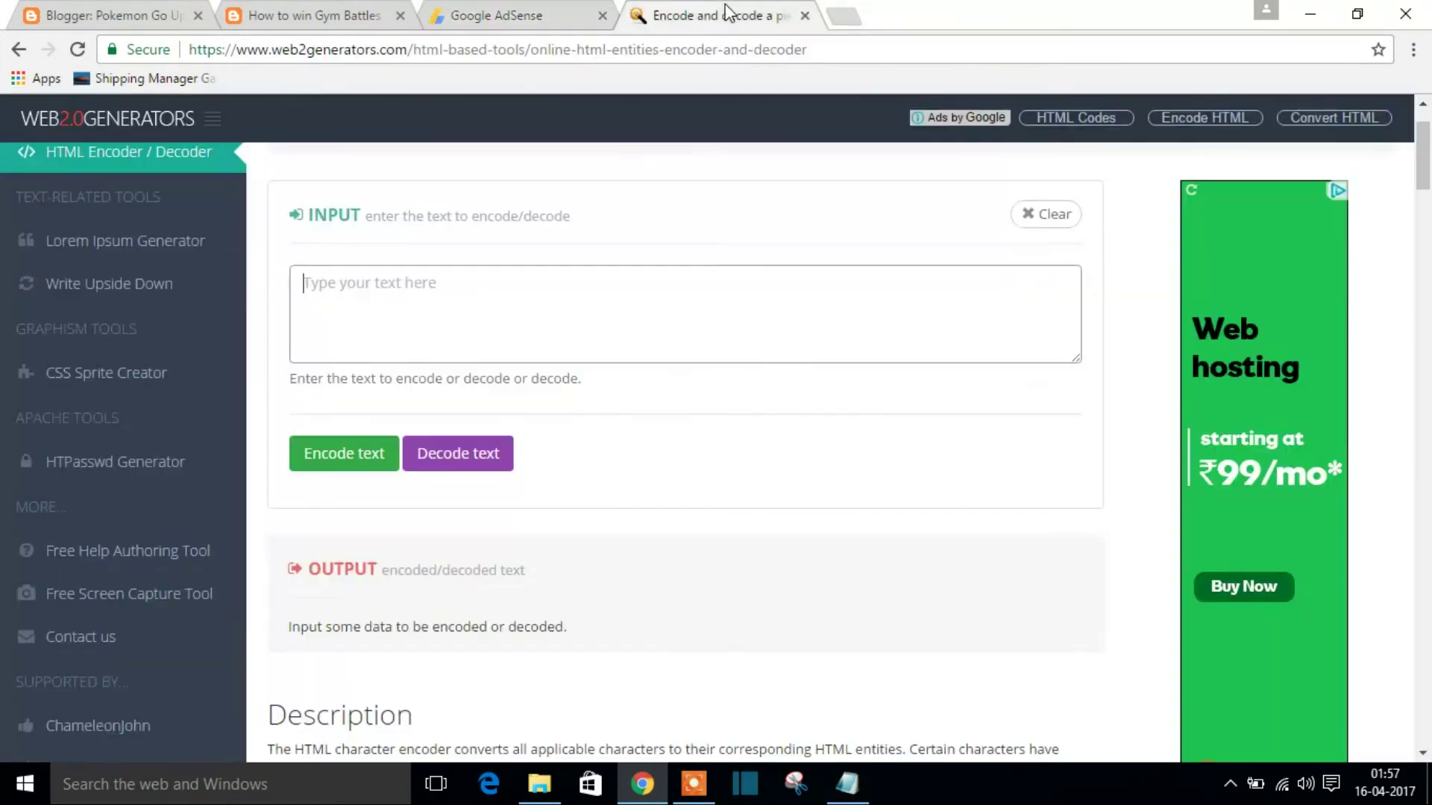
click(566, 287)
key(ctrl+v)
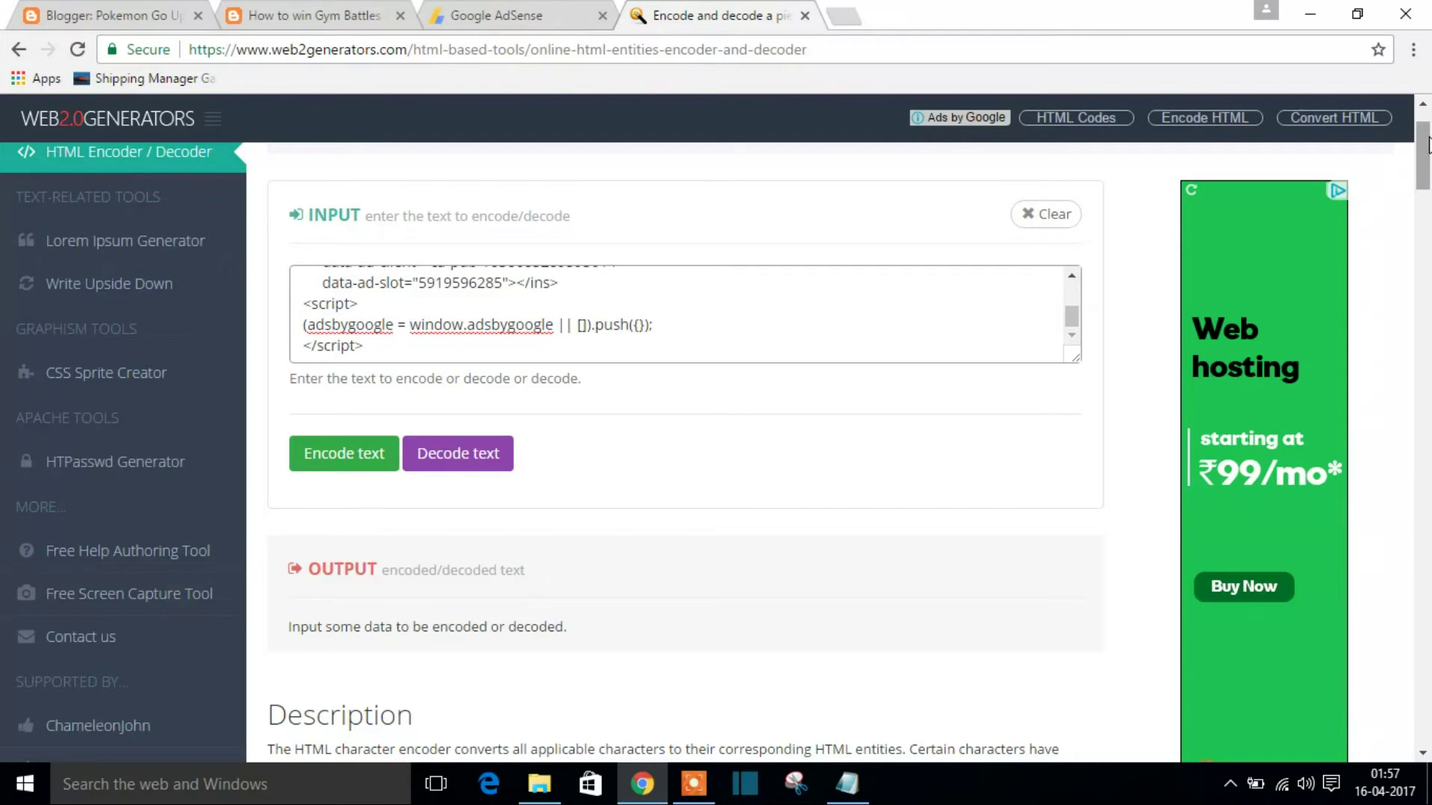
drag(1422, 140, 1423, 153)
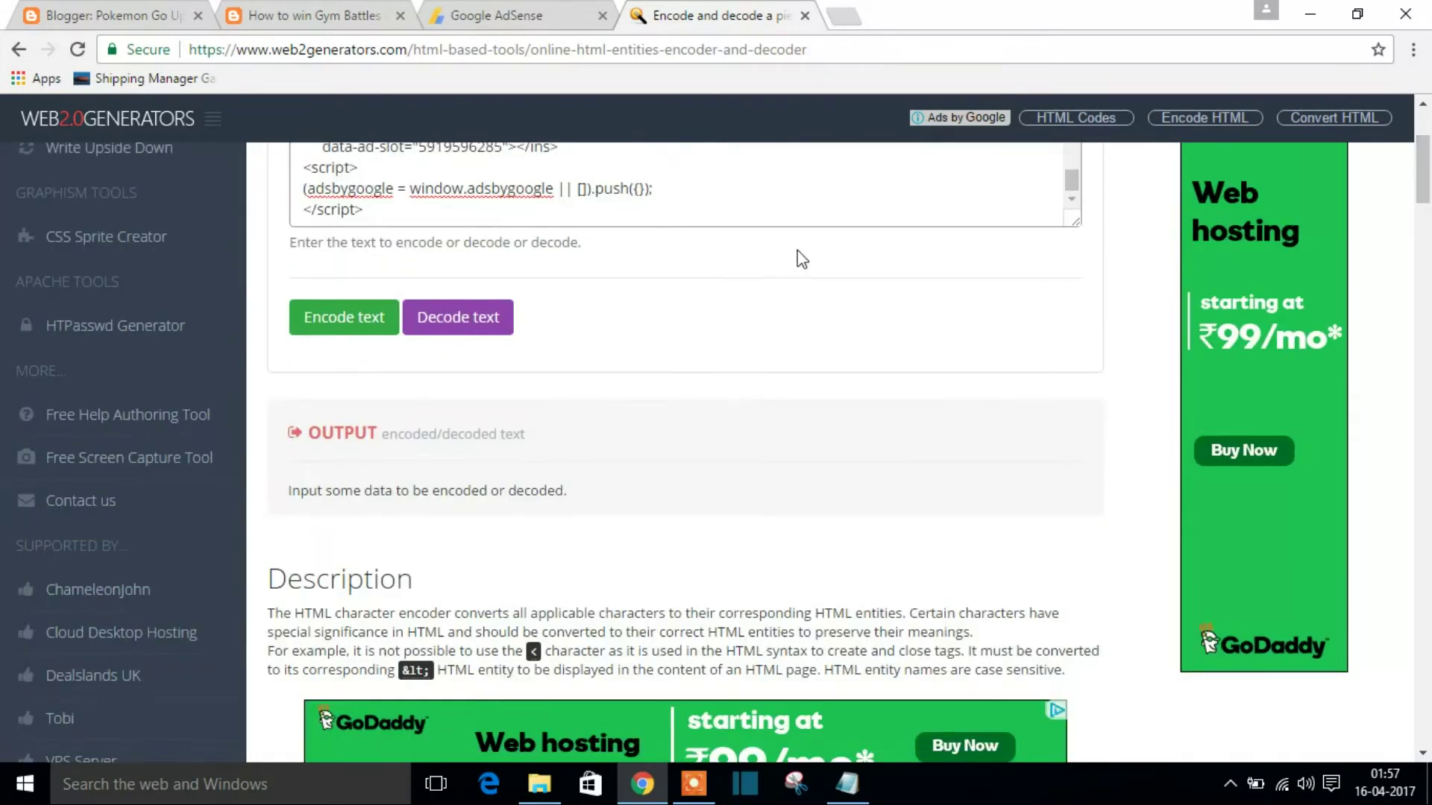
click(329, 322)
click(330, 322)
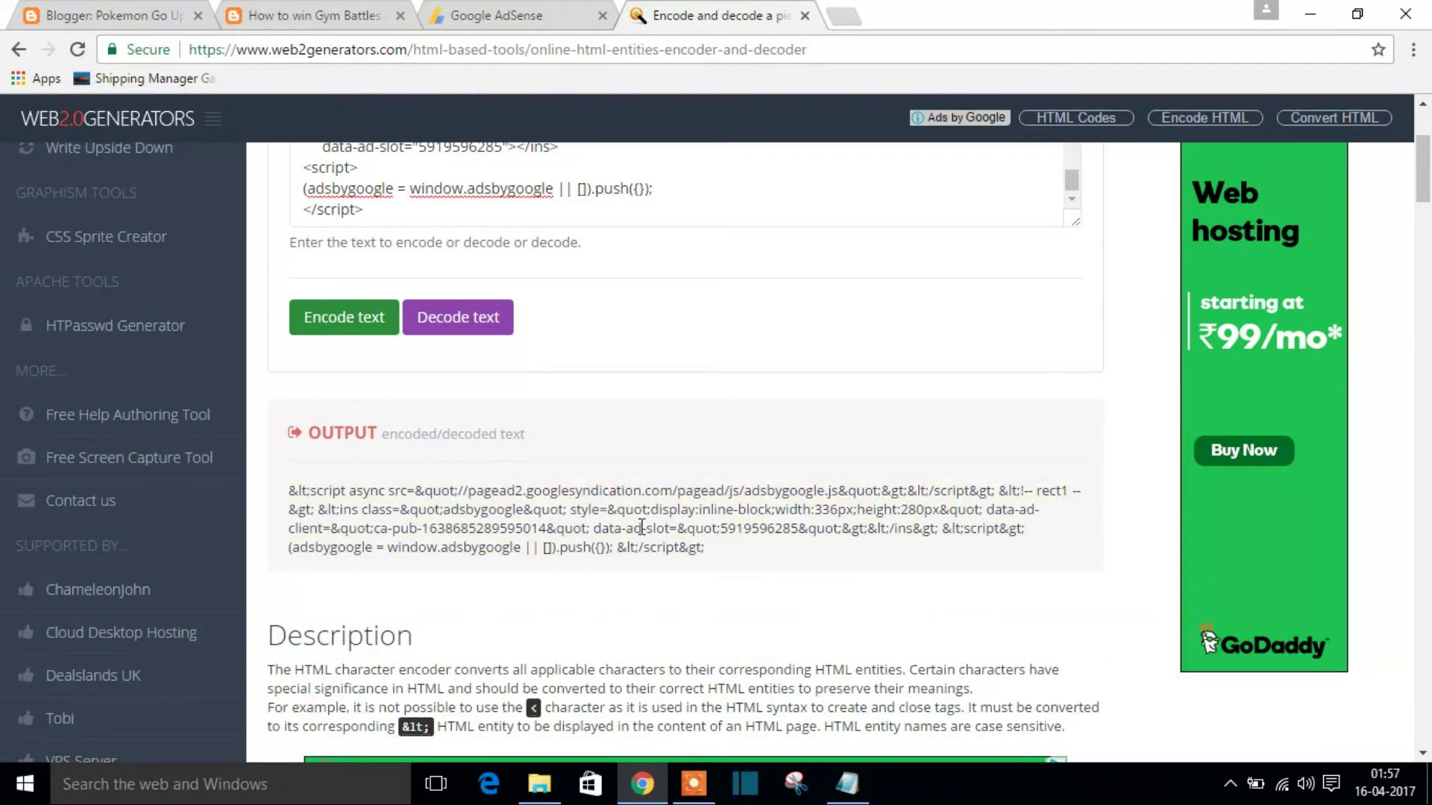
Copy the encoded output into a new blank Notepad note and set it aside.
click(728, 554)
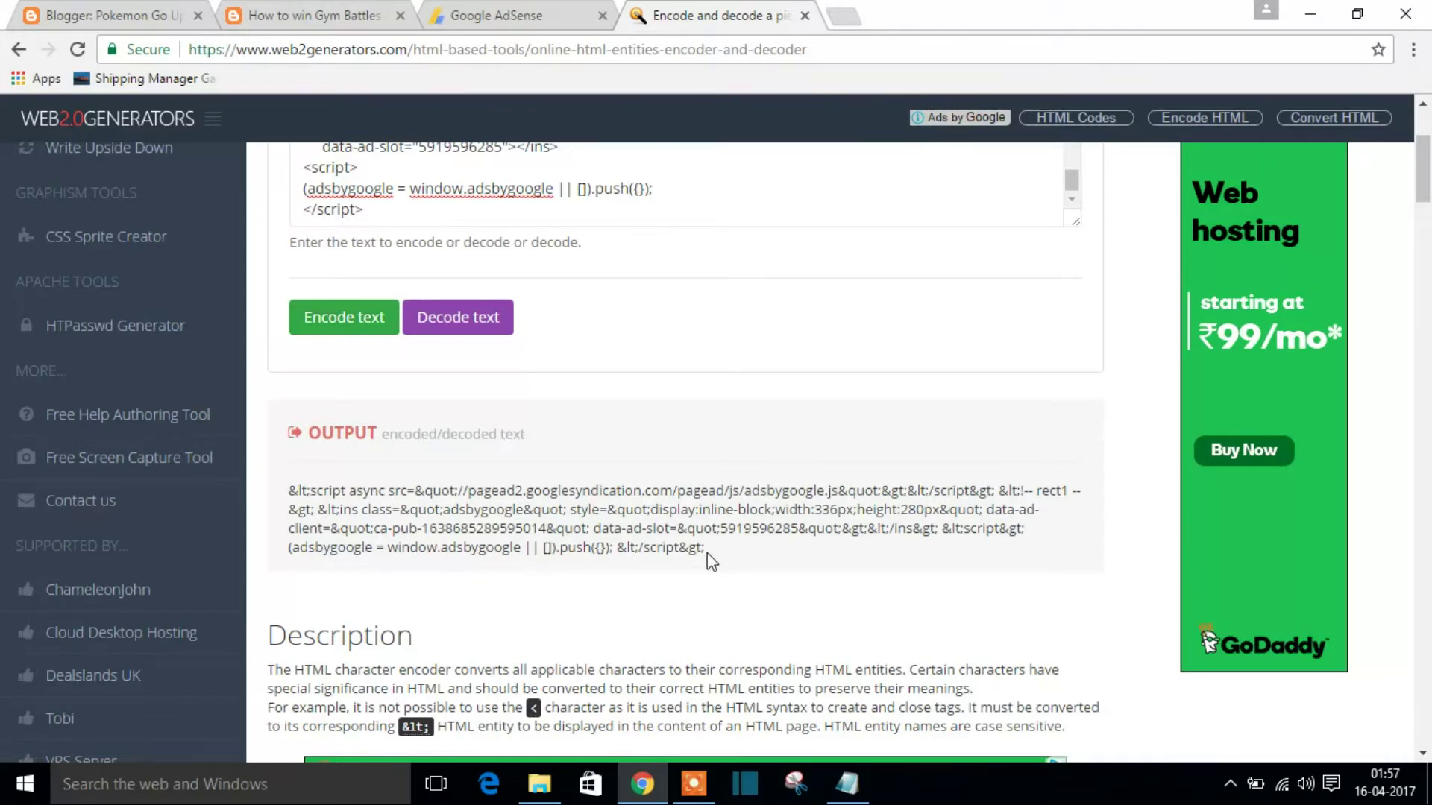
mouse_move(708, 552)
mouse_down()
mouse_move(484, 506)
mouse_move(291, 490)
mouse_move(717, 565)
mouse_up()
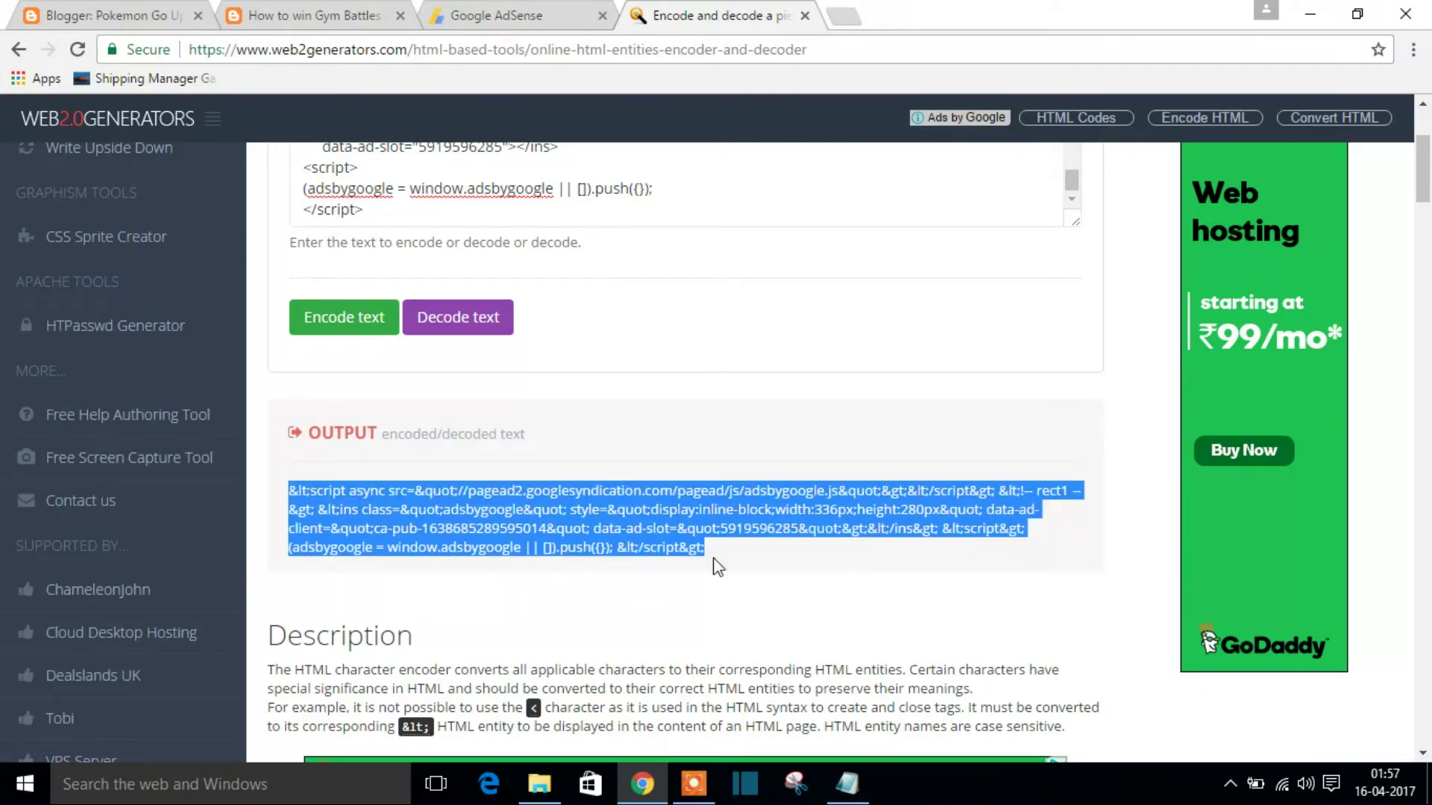
click(849, 782)
right_click(848, 783)
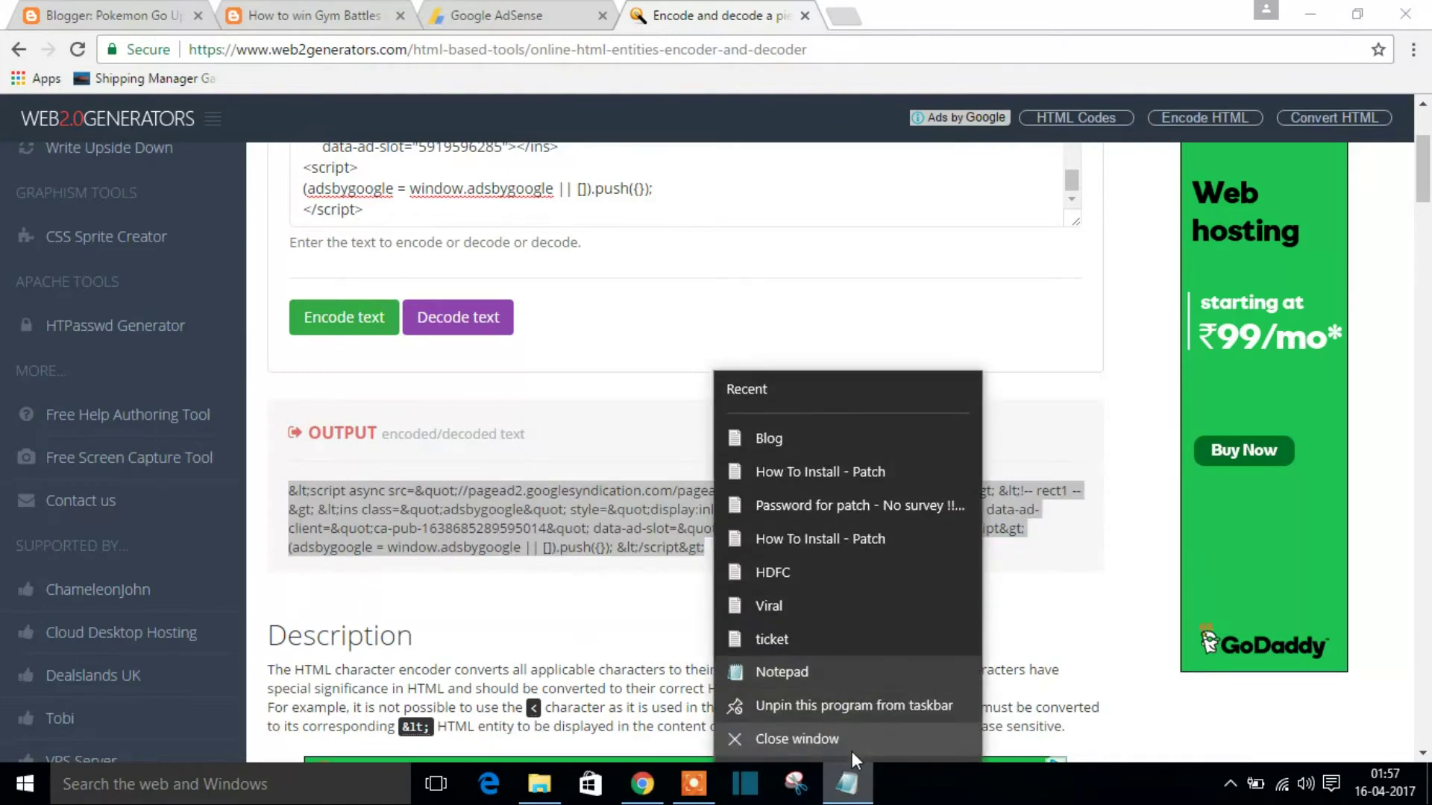
click(855, 670)
key(ctrl+v)
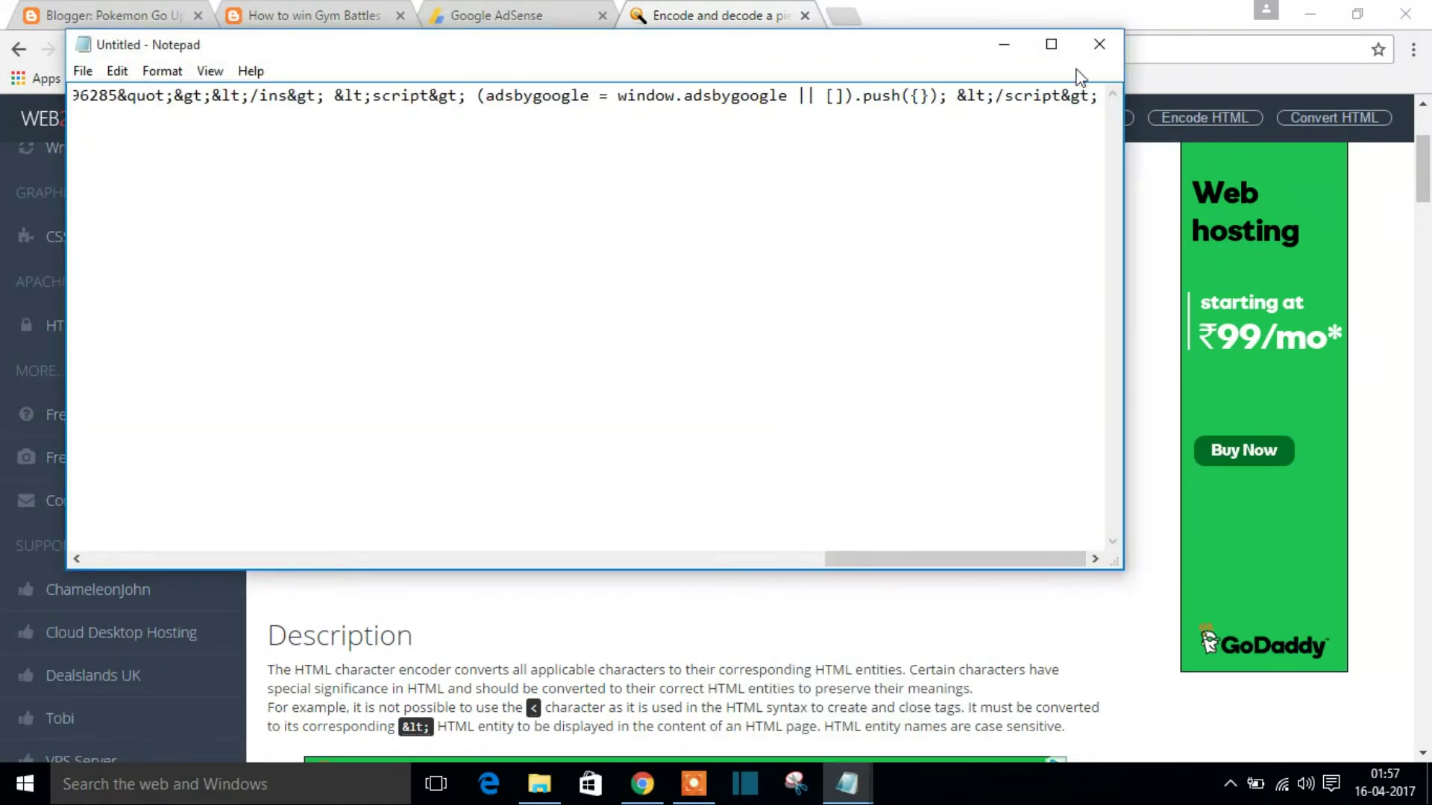
click(1015, 51)
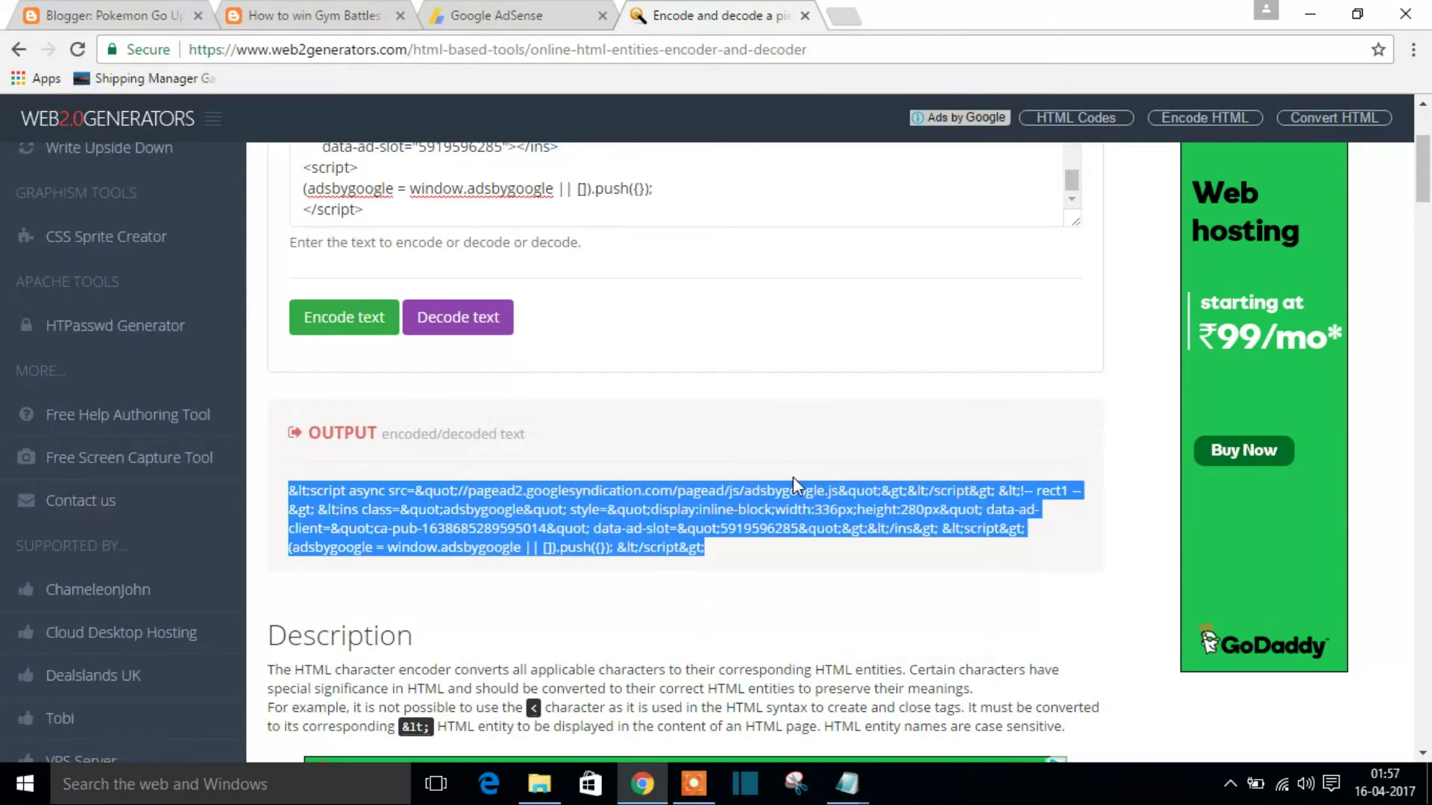
click(1115, 484)
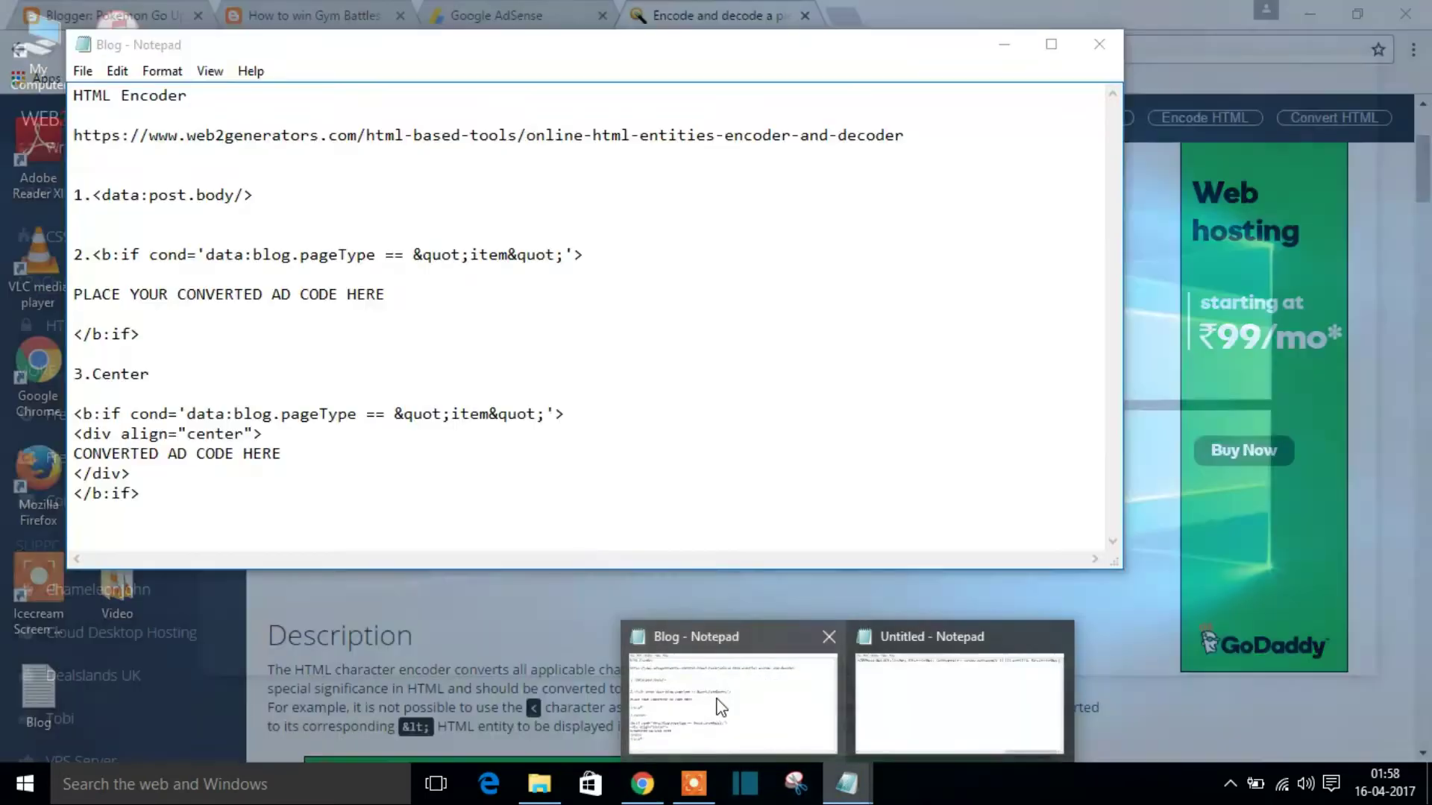
Copy the <data:post.body/> tag from the Blog notes and return to Blogger's theme editor.
mouse_move(847, 784)
click(719, 699)
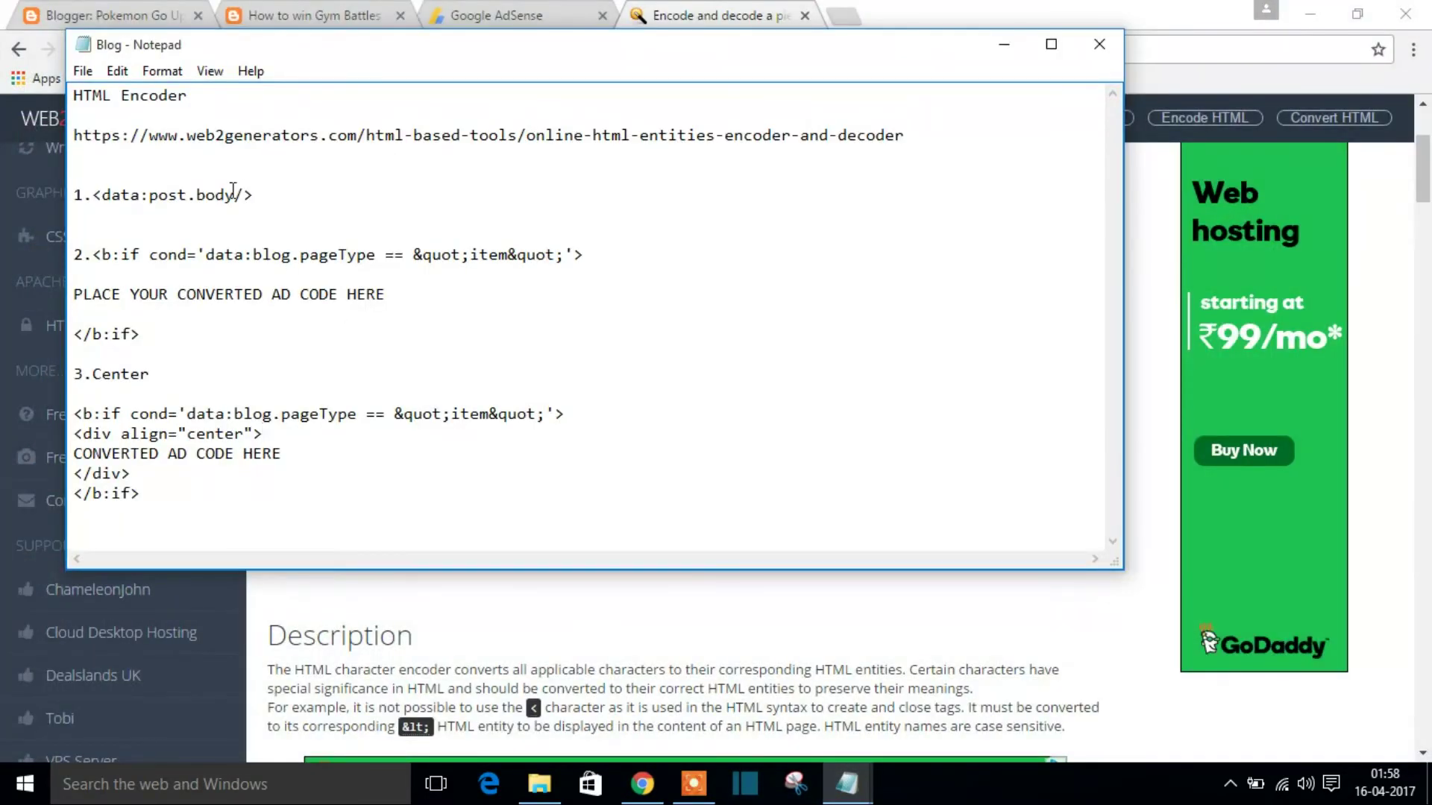
drag(256, 195, 96, 186)
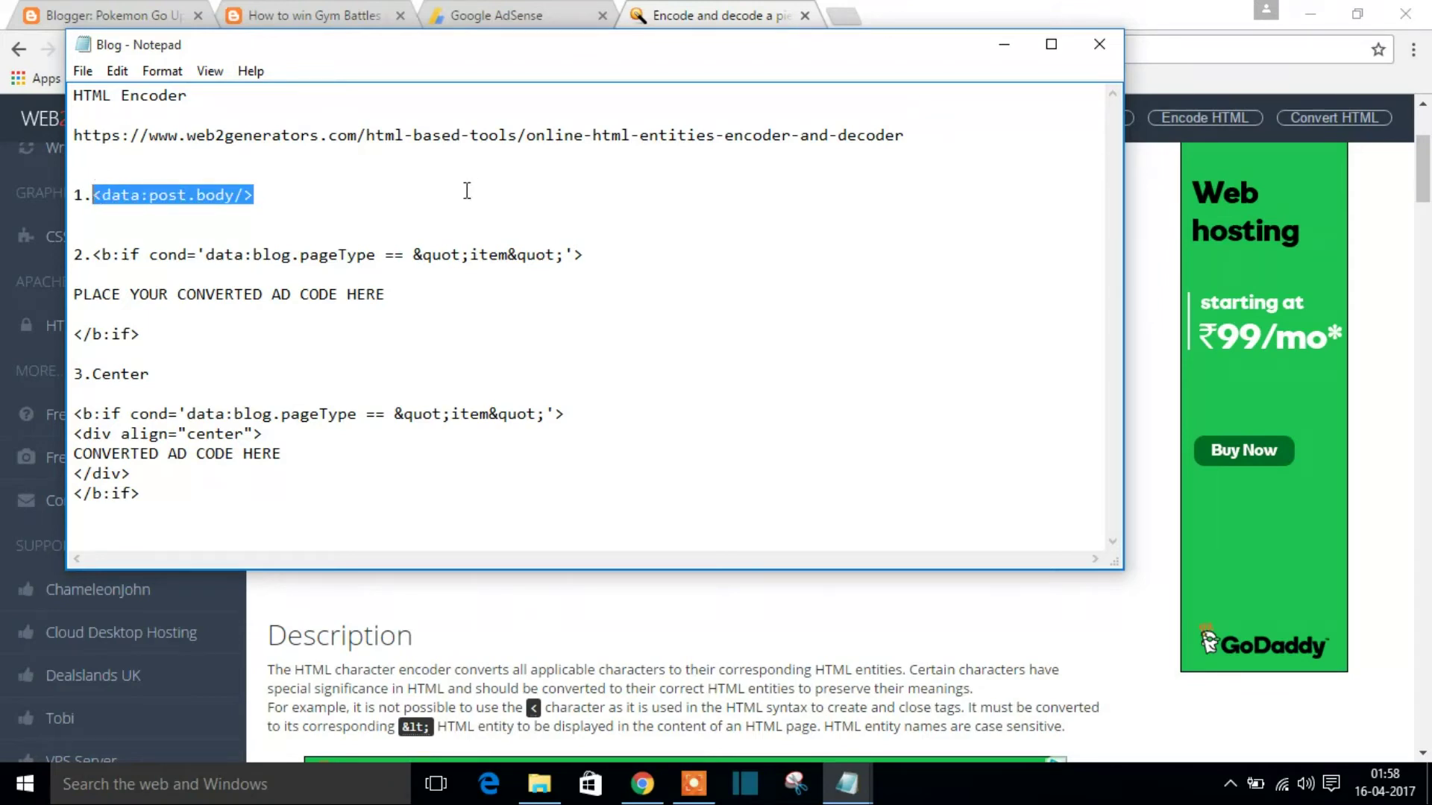
click(1001, 49)
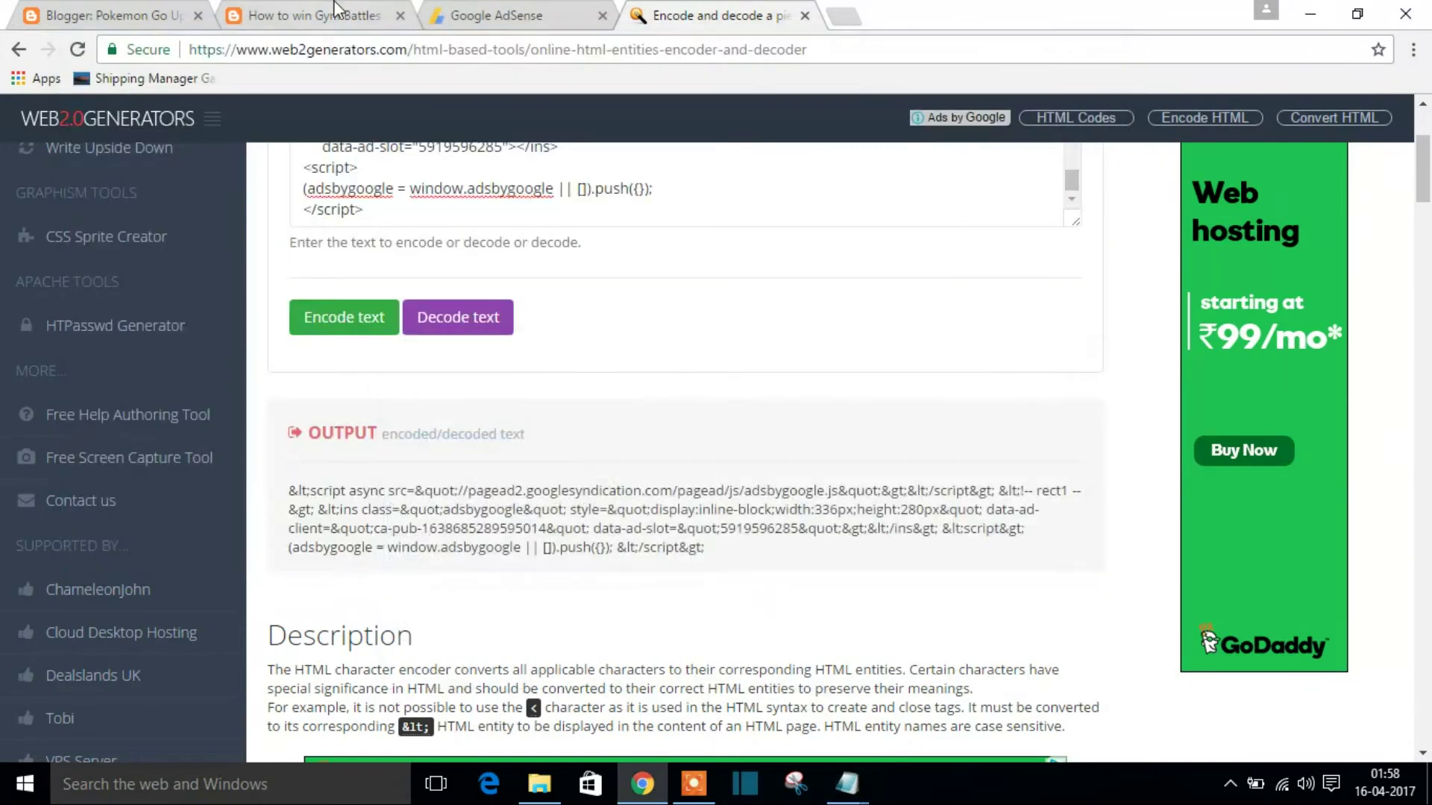
click(157, 16)
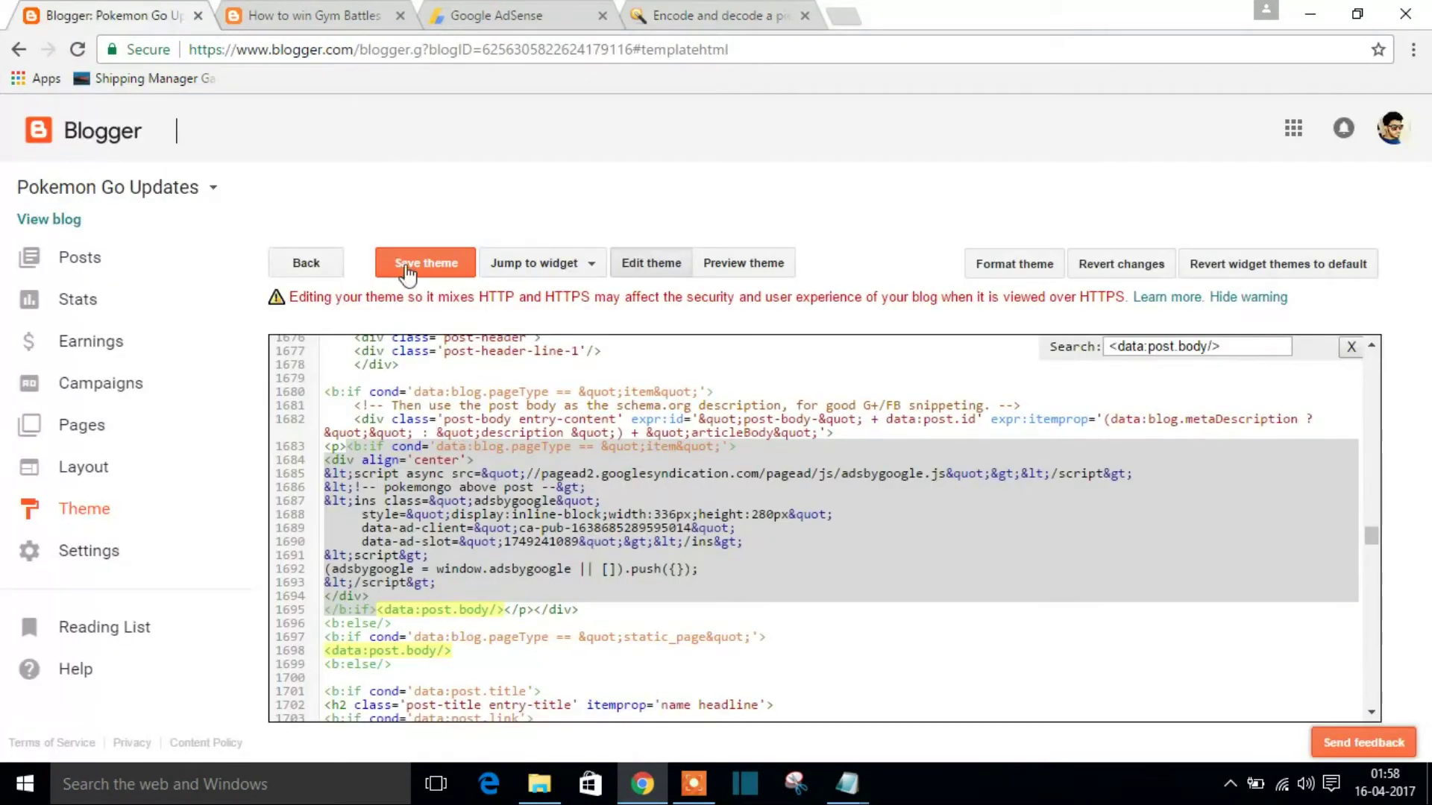
Download the theme XML backup from Theme > Backup / Restore and close the dialog.
click(111, 506)
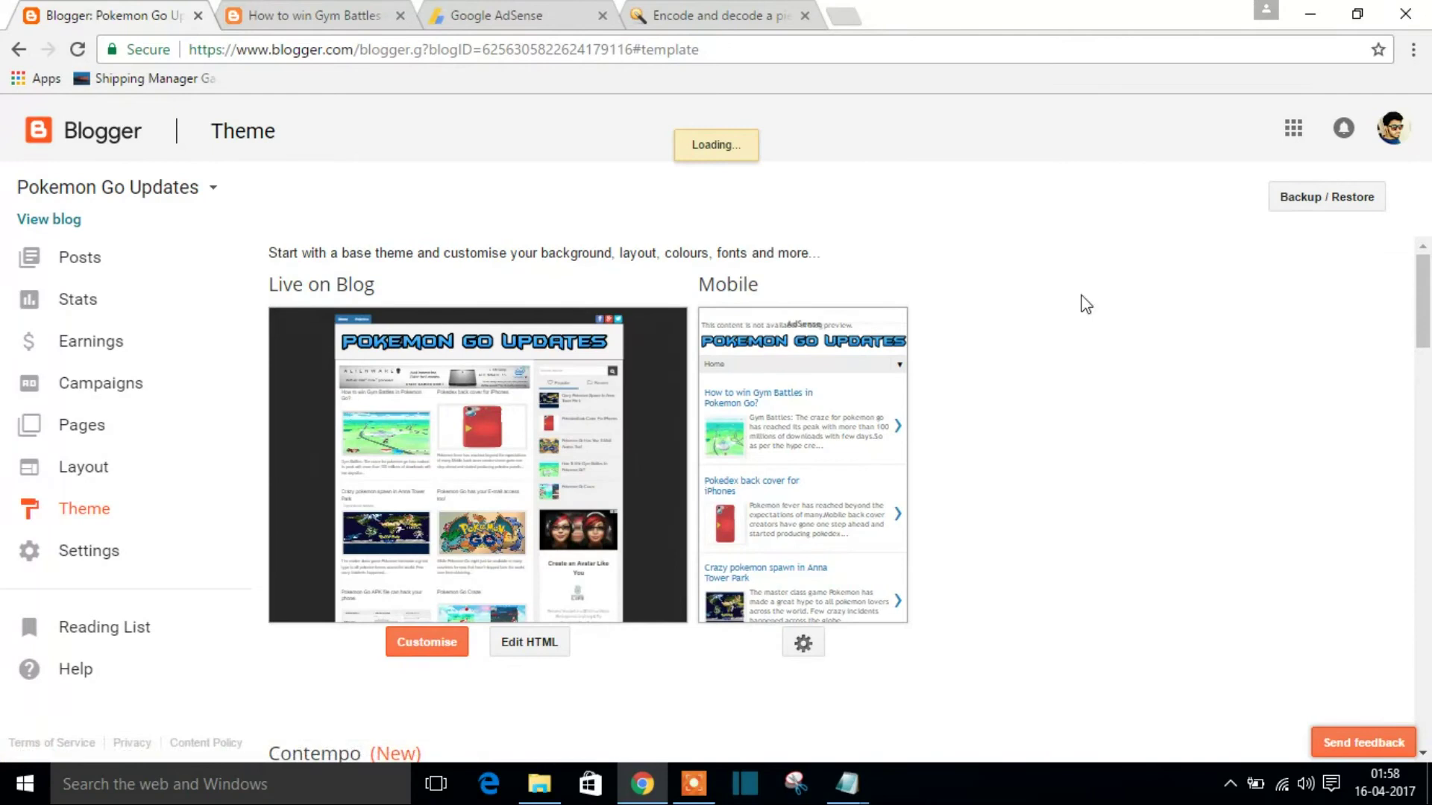
click(1346, 211)
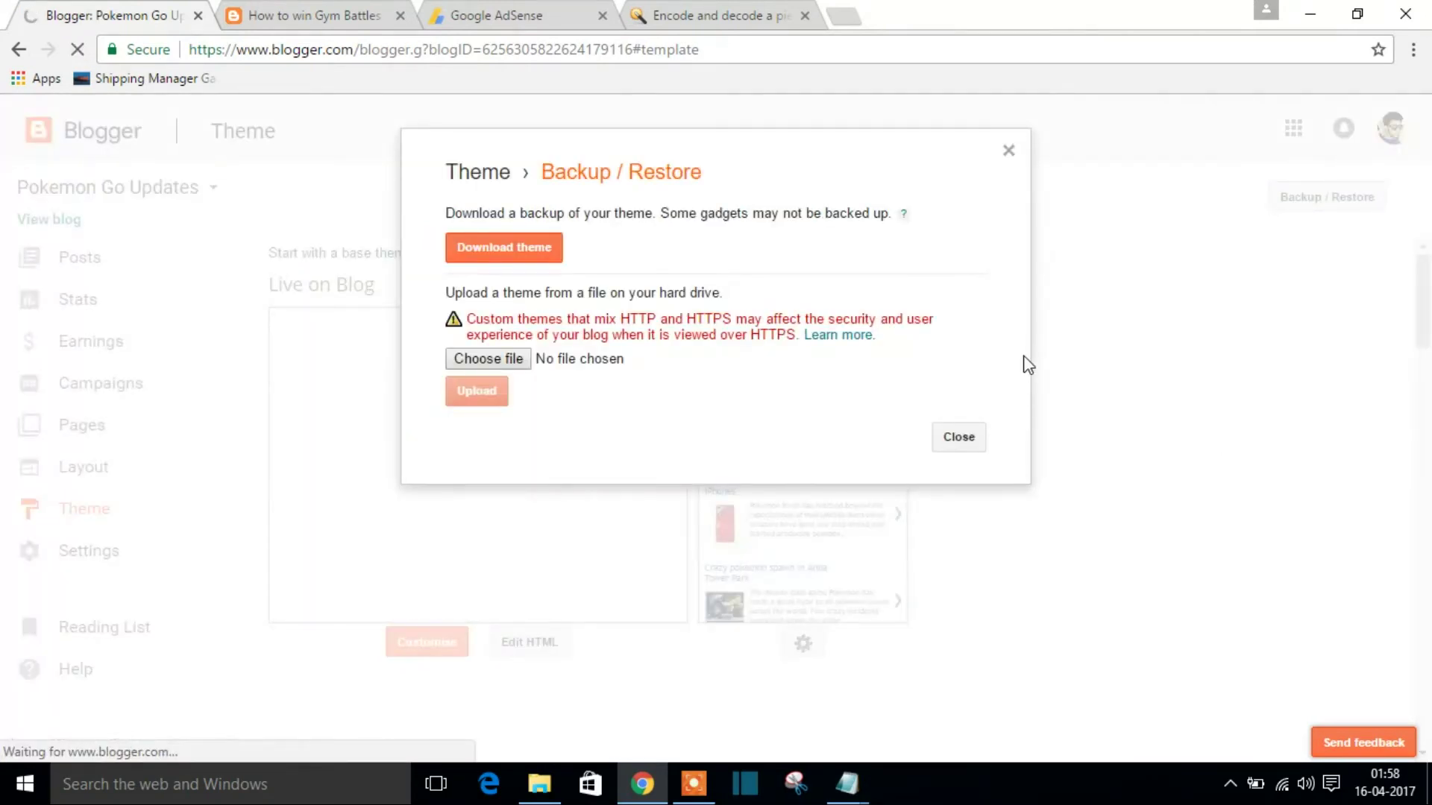
click(537, 241)
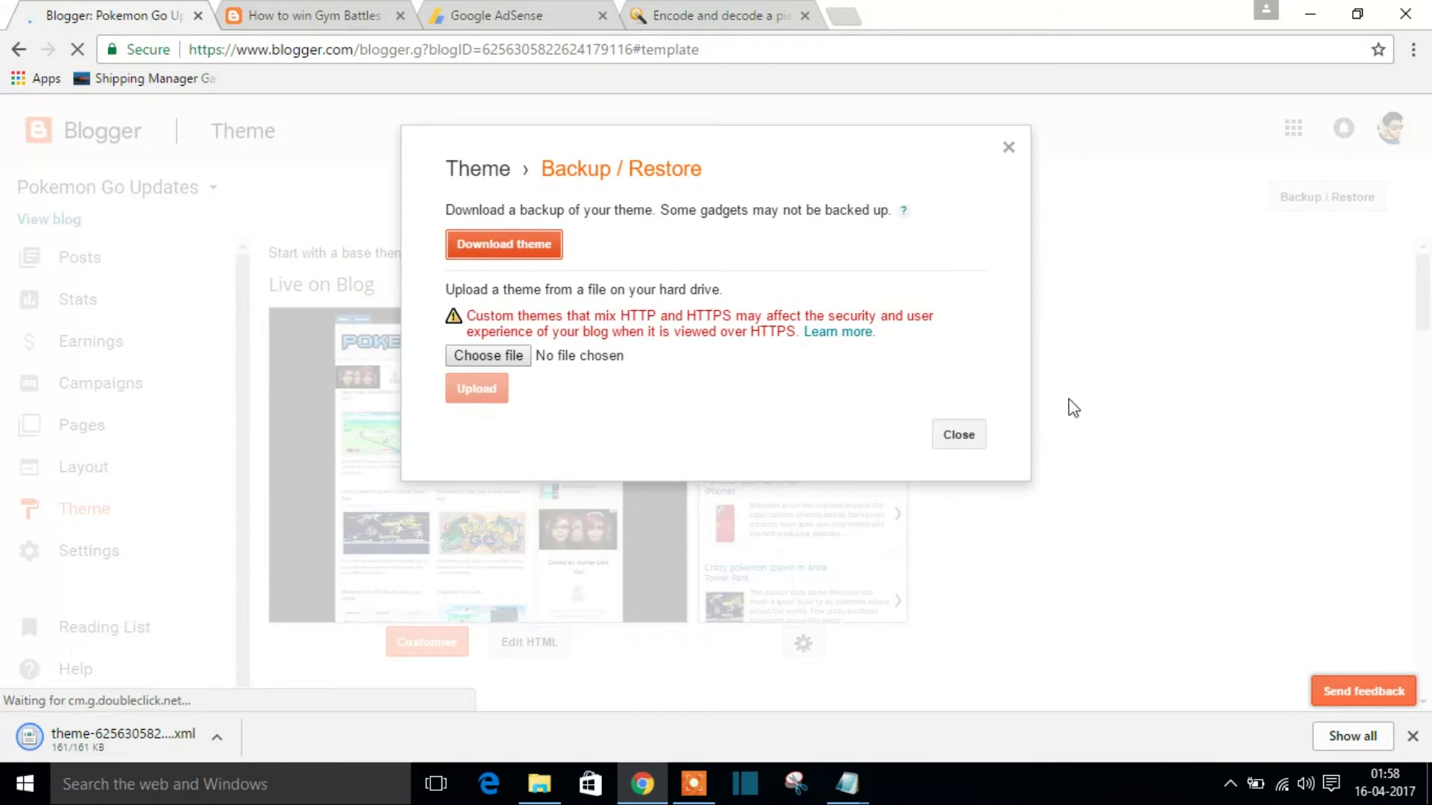
click(952, 438)
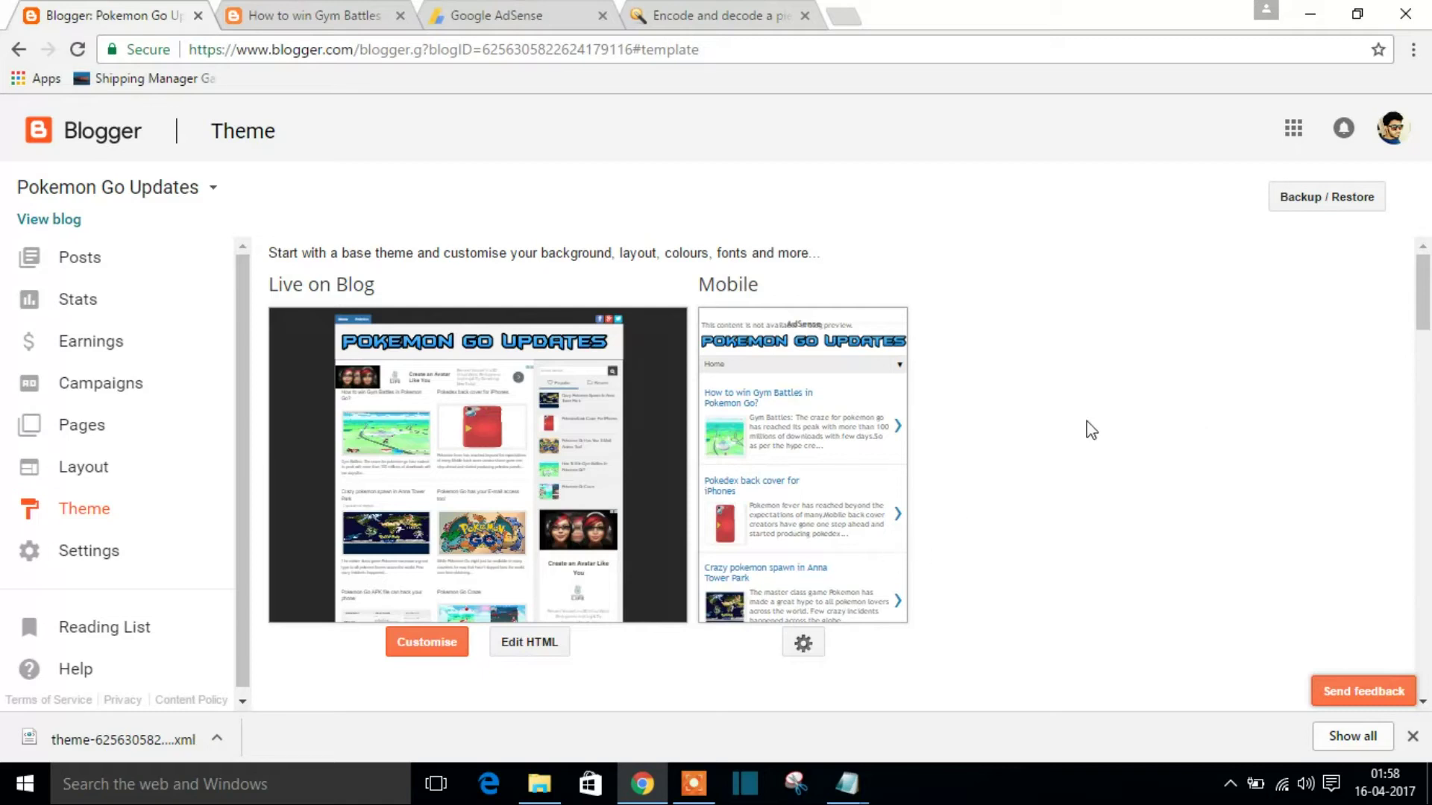
Open the theme's Edit HTML view and reset its code search box.
click(554, 656)
text(<data:post.body/>)
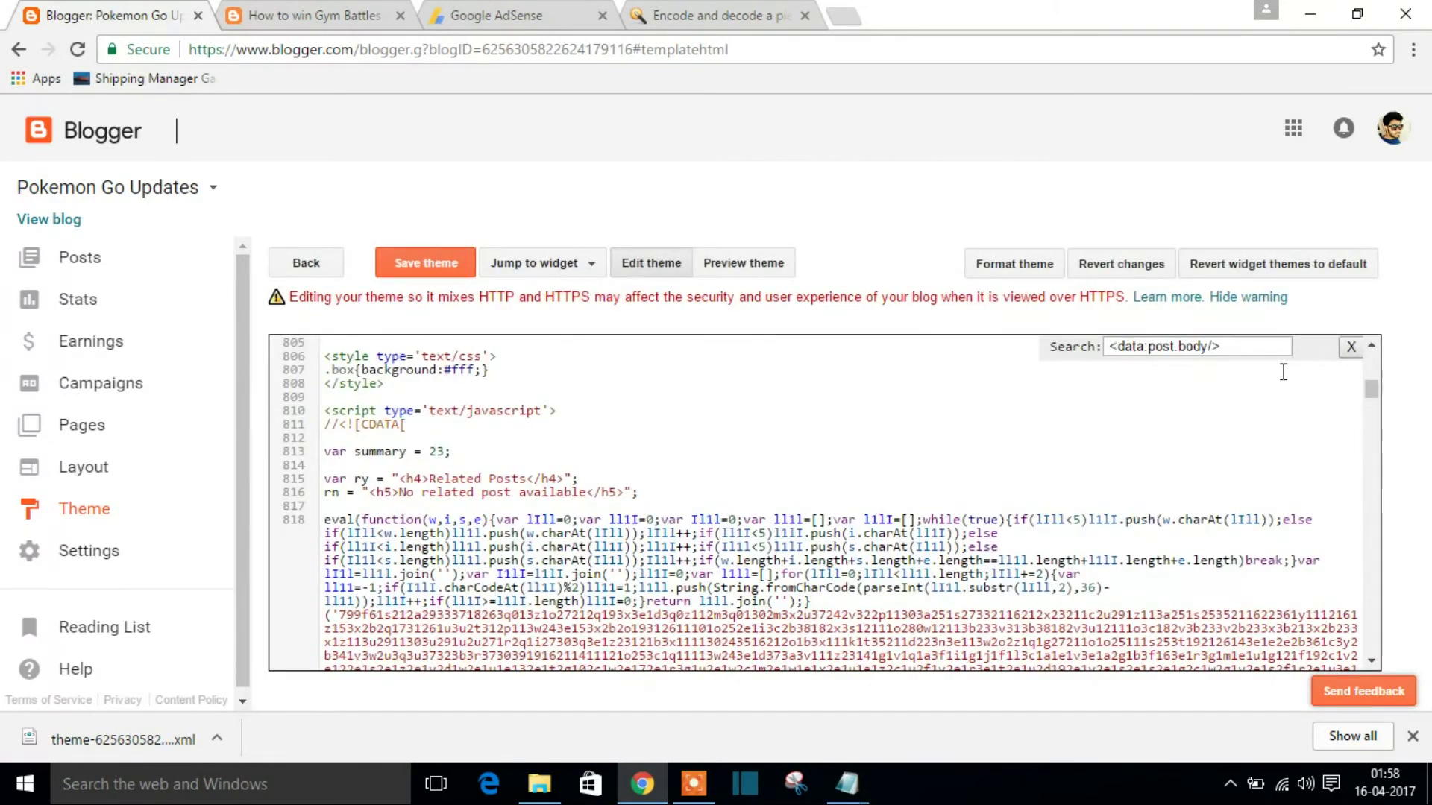
click(1227, 348)
key(ctrl+a)
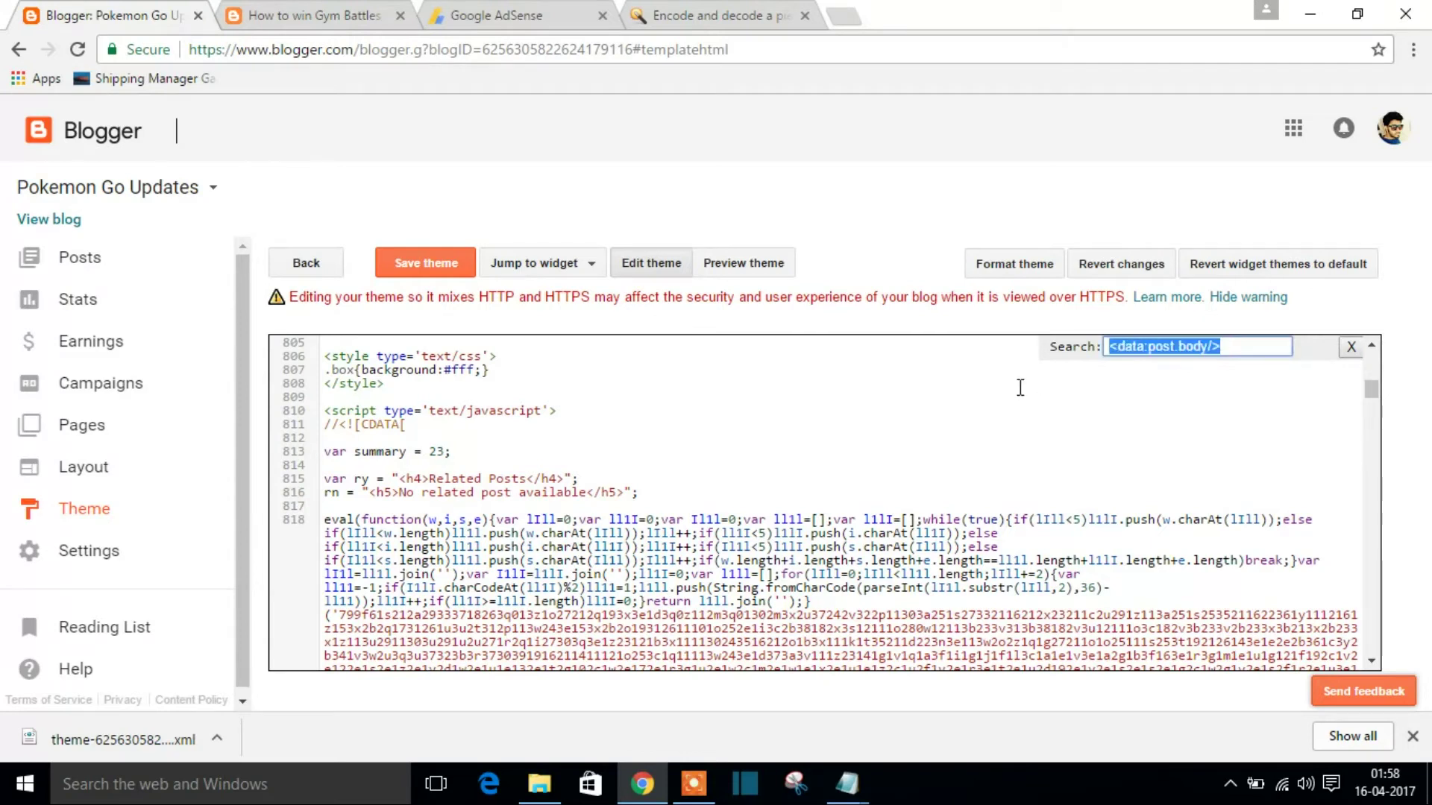
key(BackSpace)
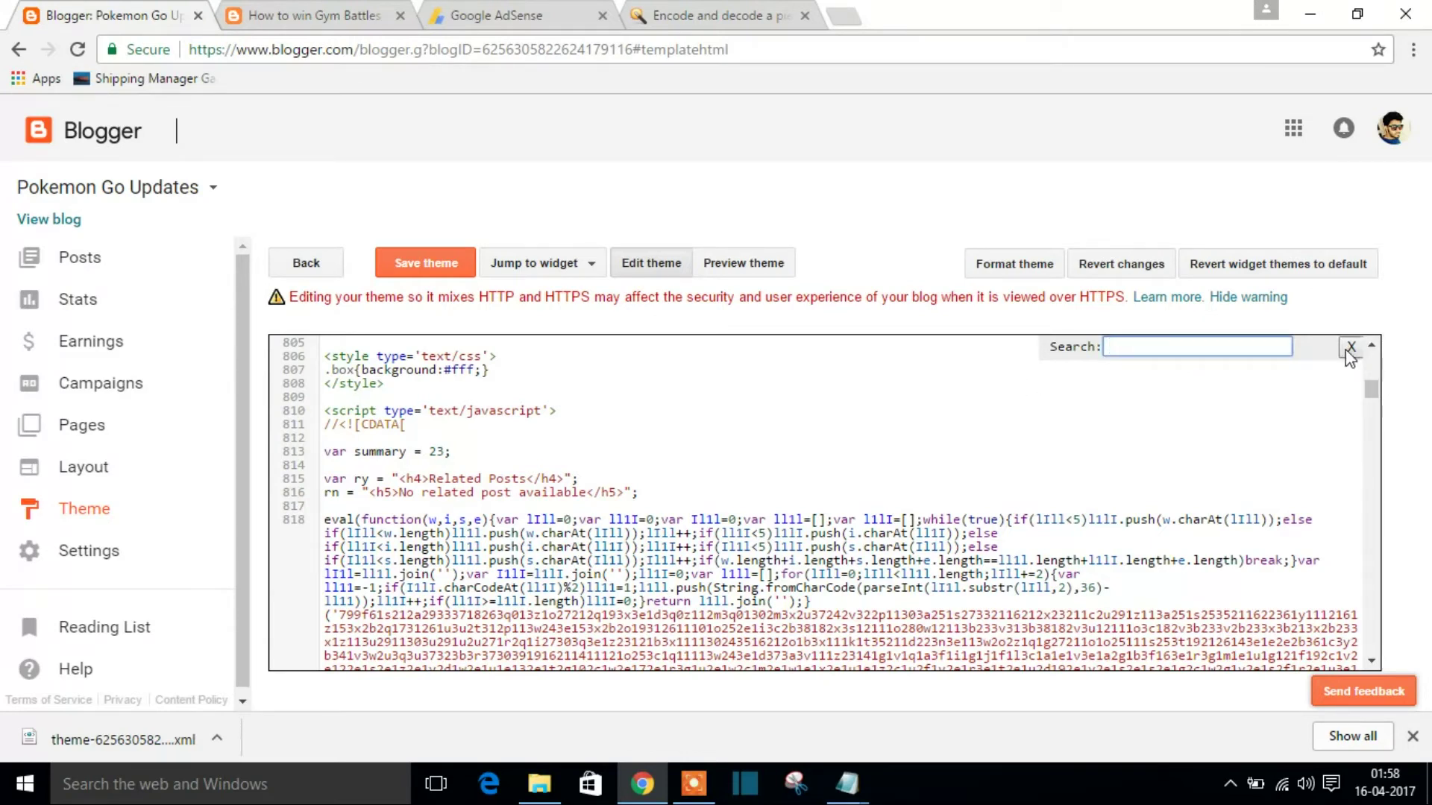
click(1351, 348)
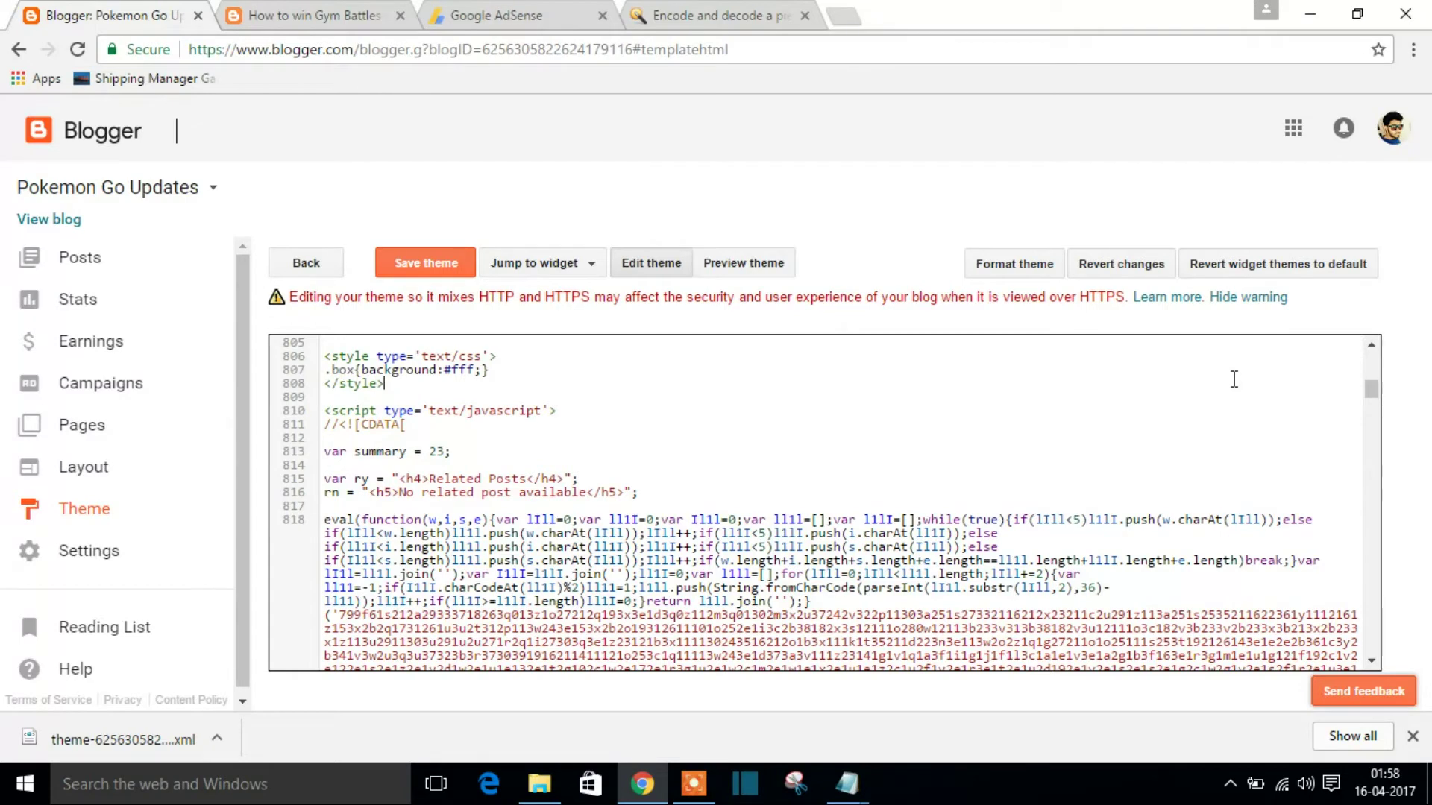
key(ctrl+f)
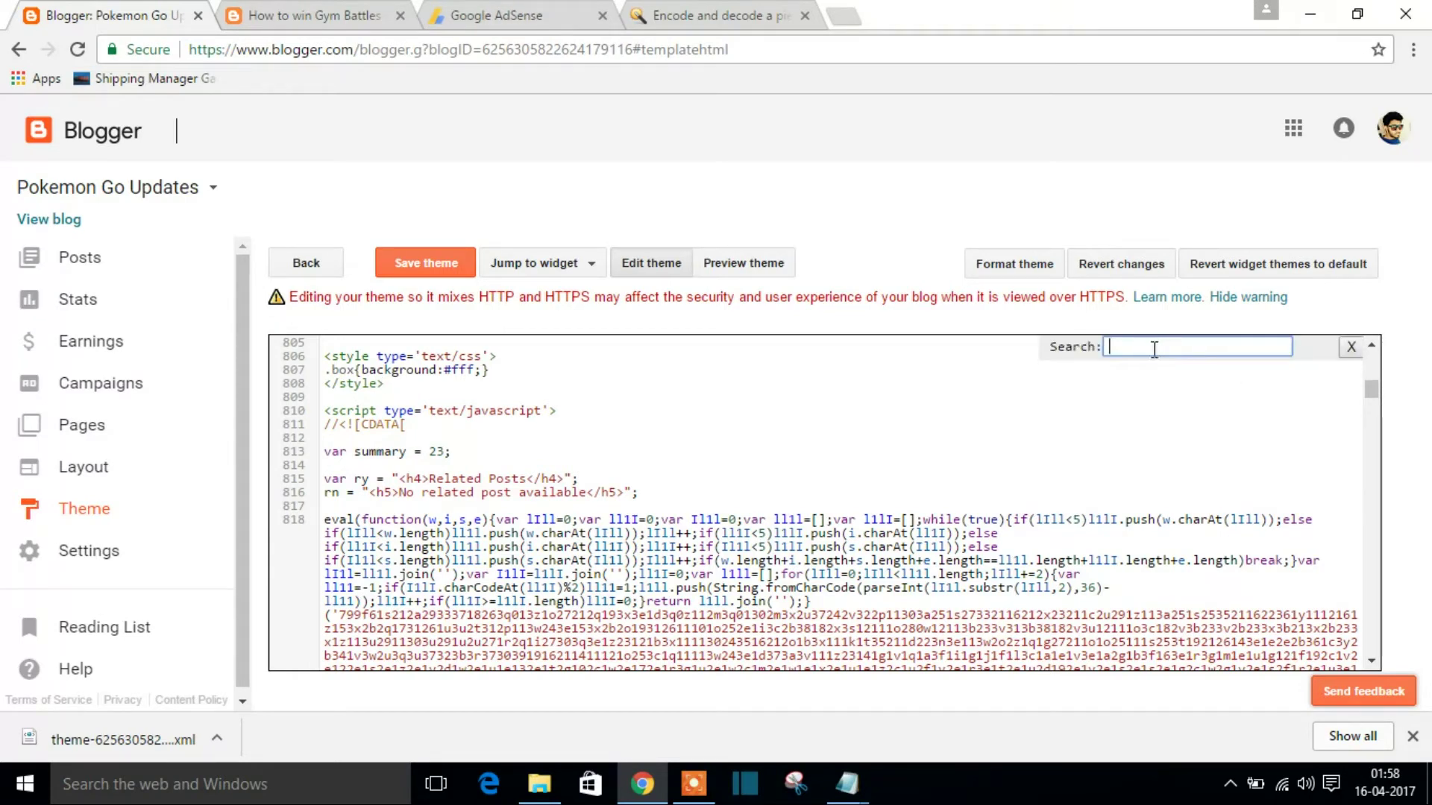
Copy the <data:post.body/> tag from the Blog notes.
click(847, 786)
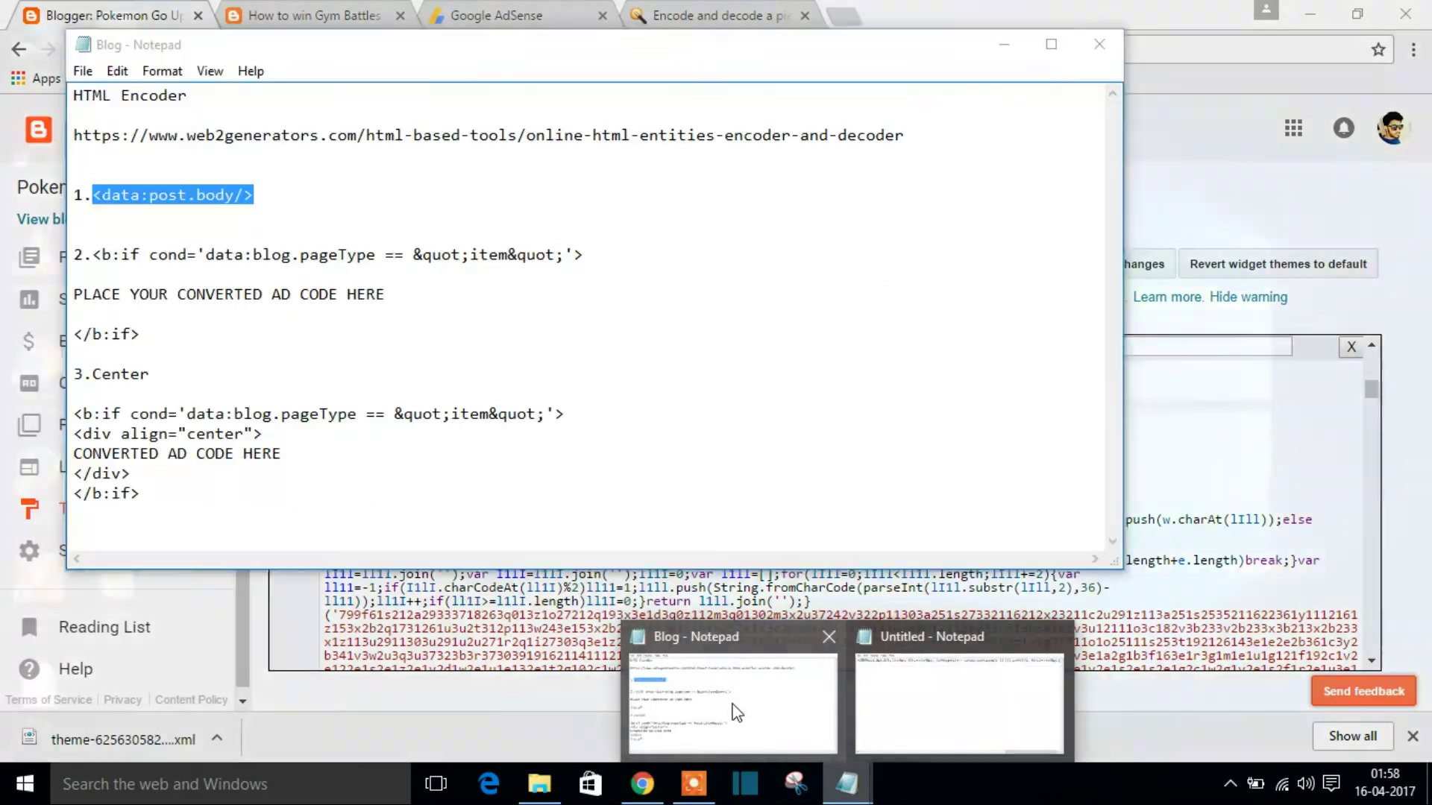
click(733, 709)
click(293, 191)
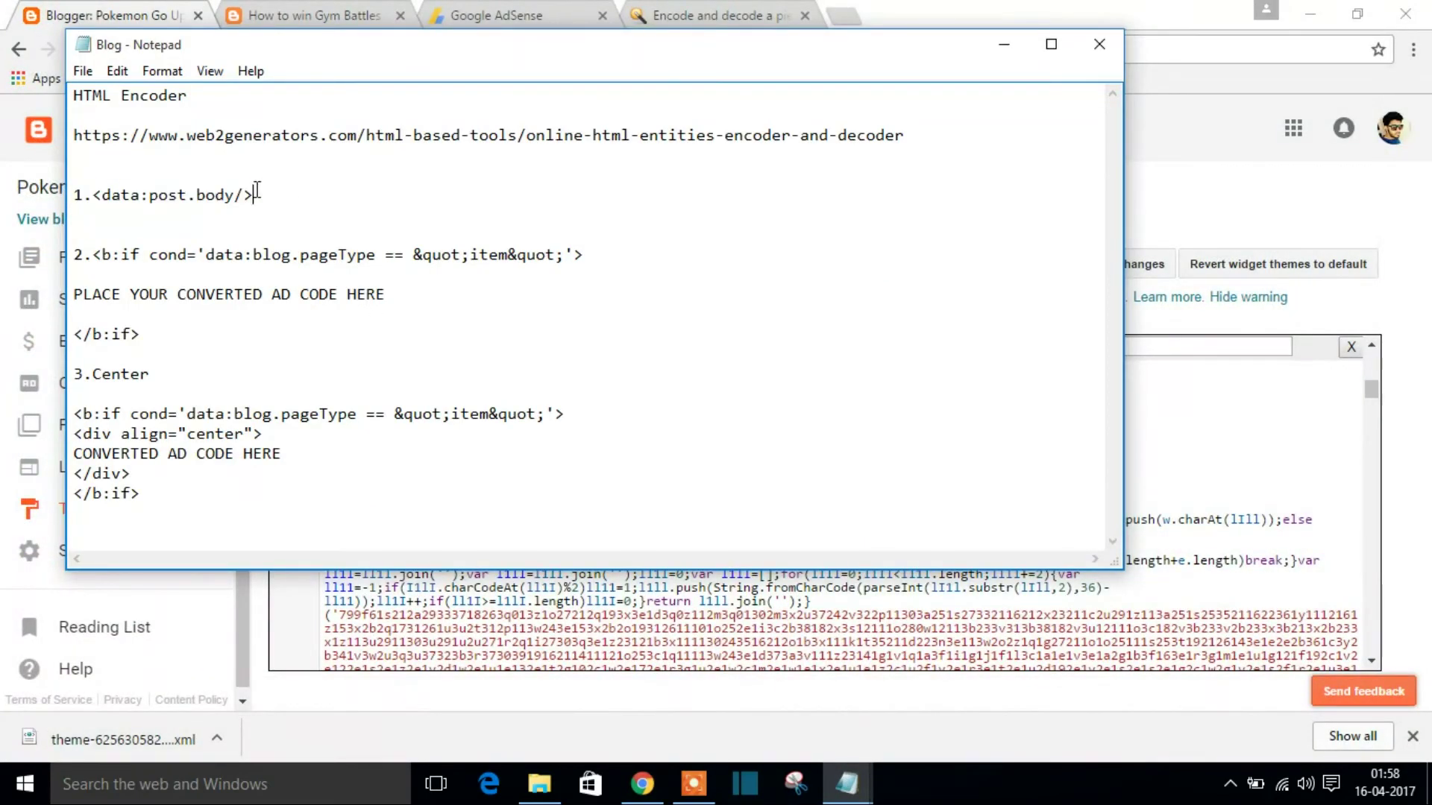
drag(256, 192, 95, 192)
key(ctrl+c)
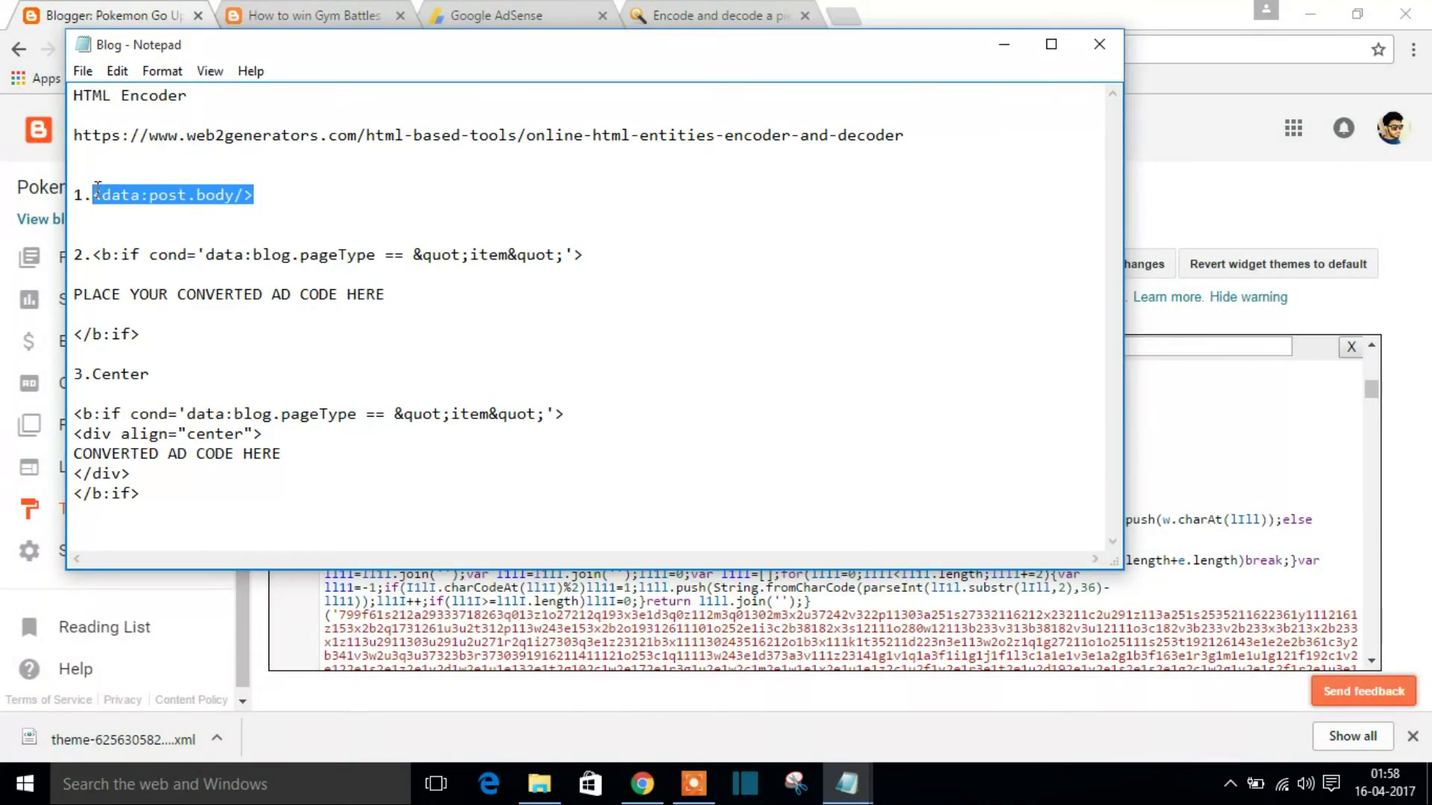
click(1004, 45)
Search the theme for <data:post.body/> and select the centred ad block above it.
key(ctrl+v)
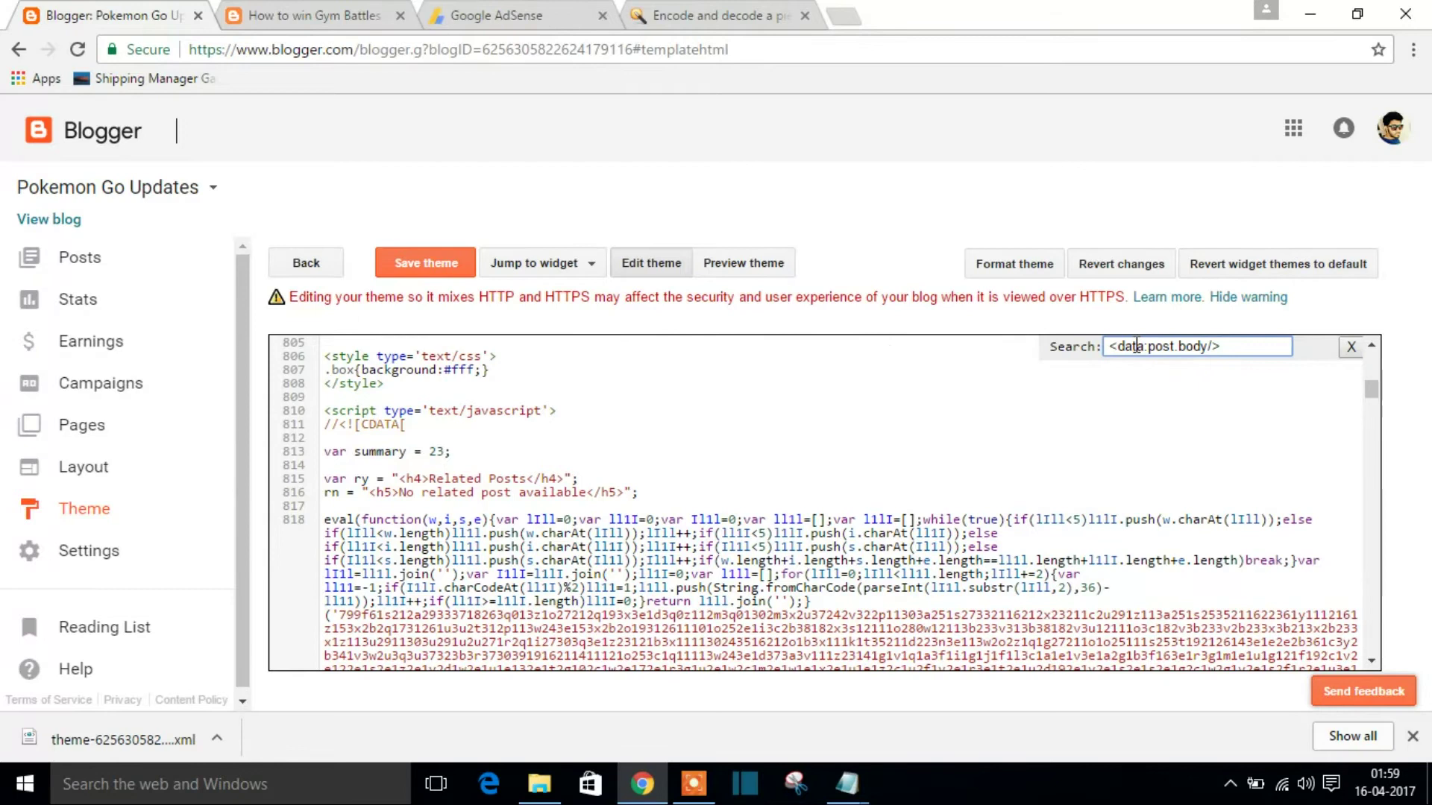
key(Return)
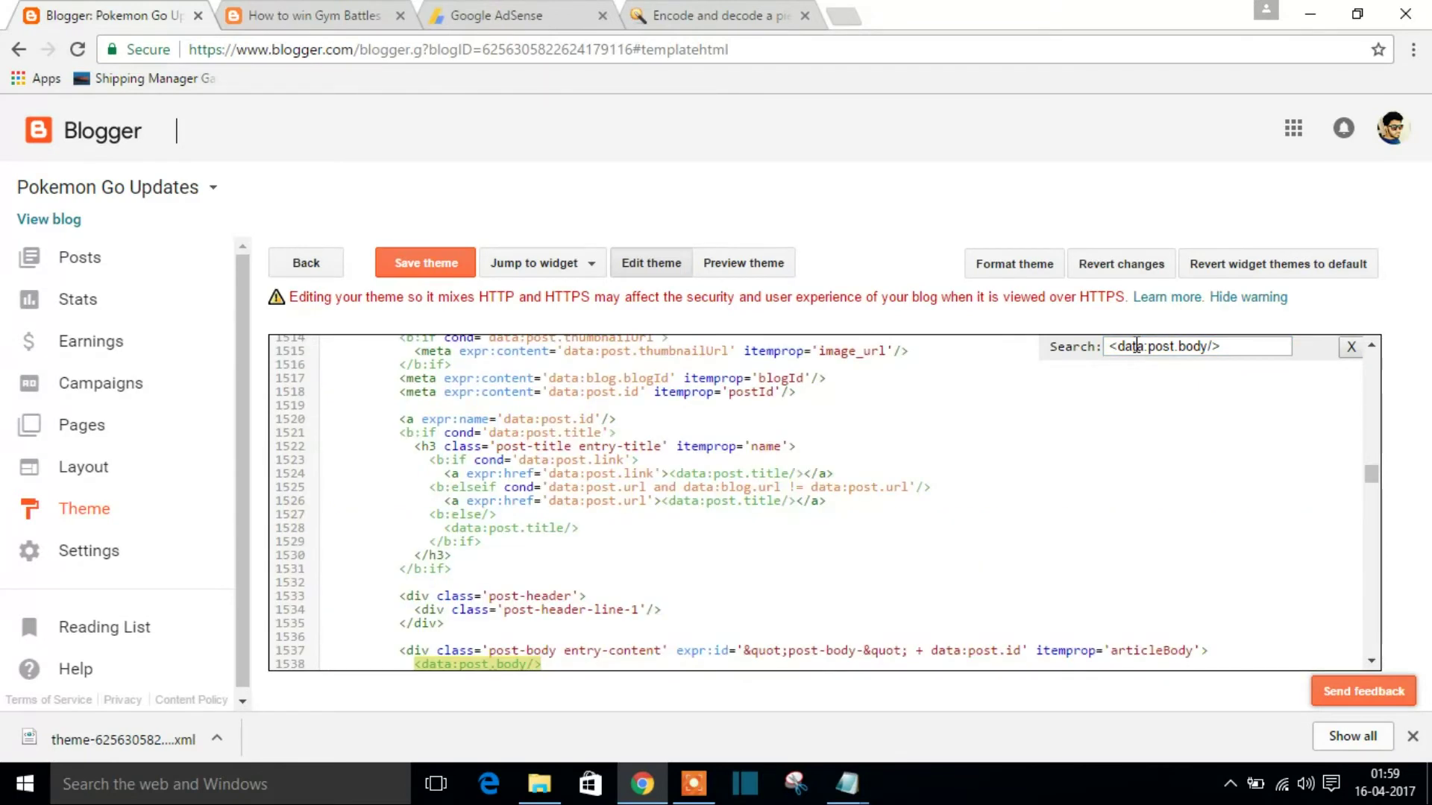
key(Return)
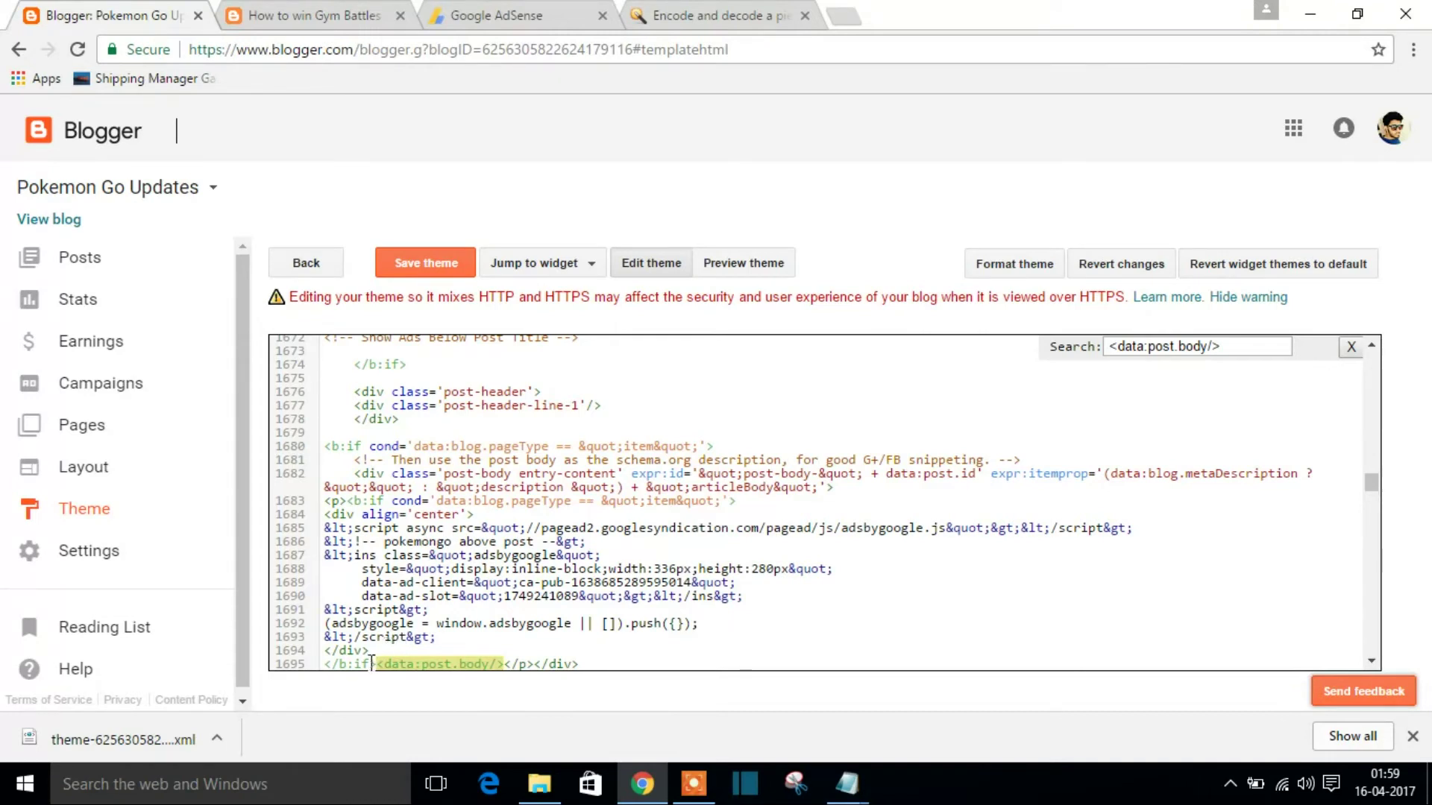
click(376, 663)
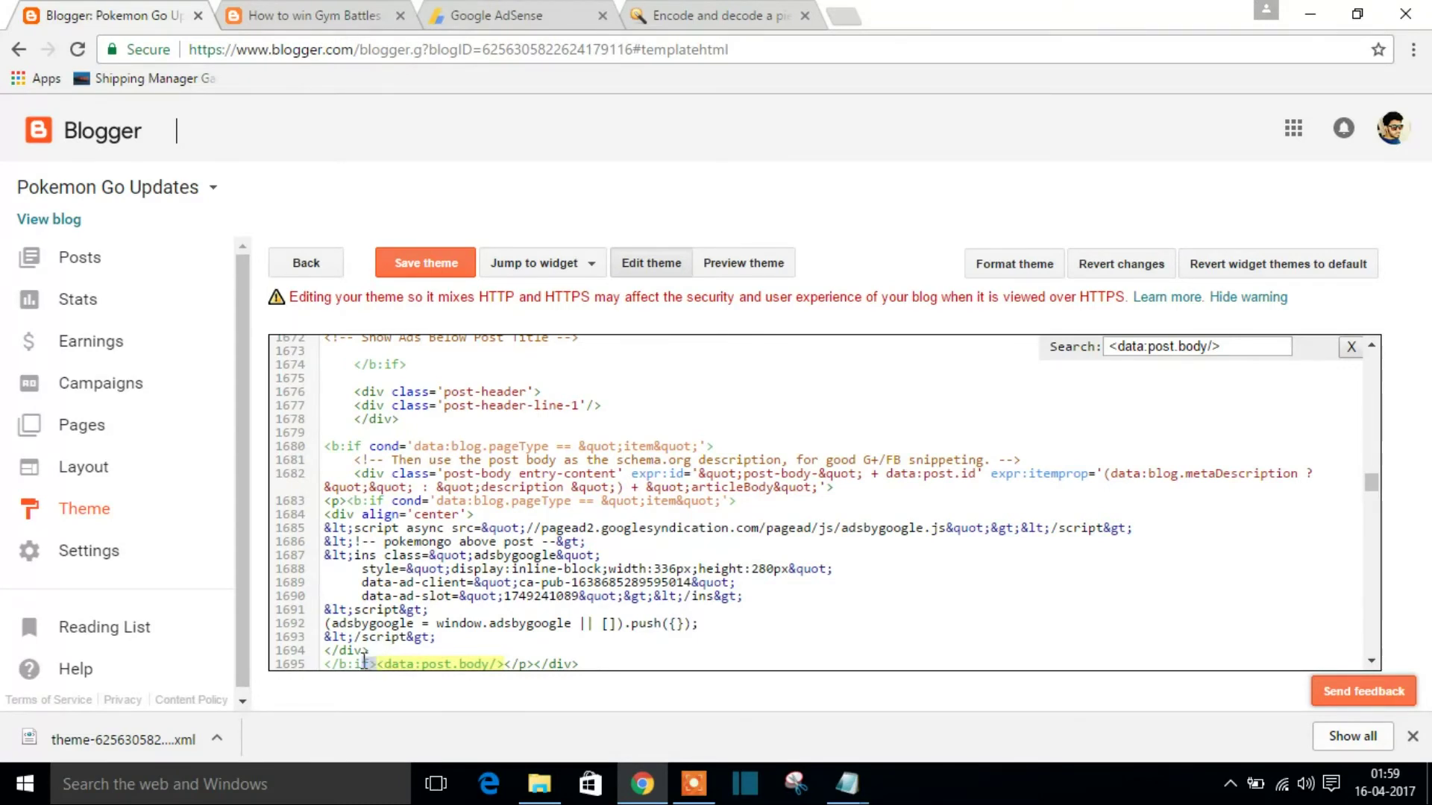
mouse_move(377, 664)
mouse_down()
mouse_move(353, 649)
mouse_move(349, 500)
mouse_up()
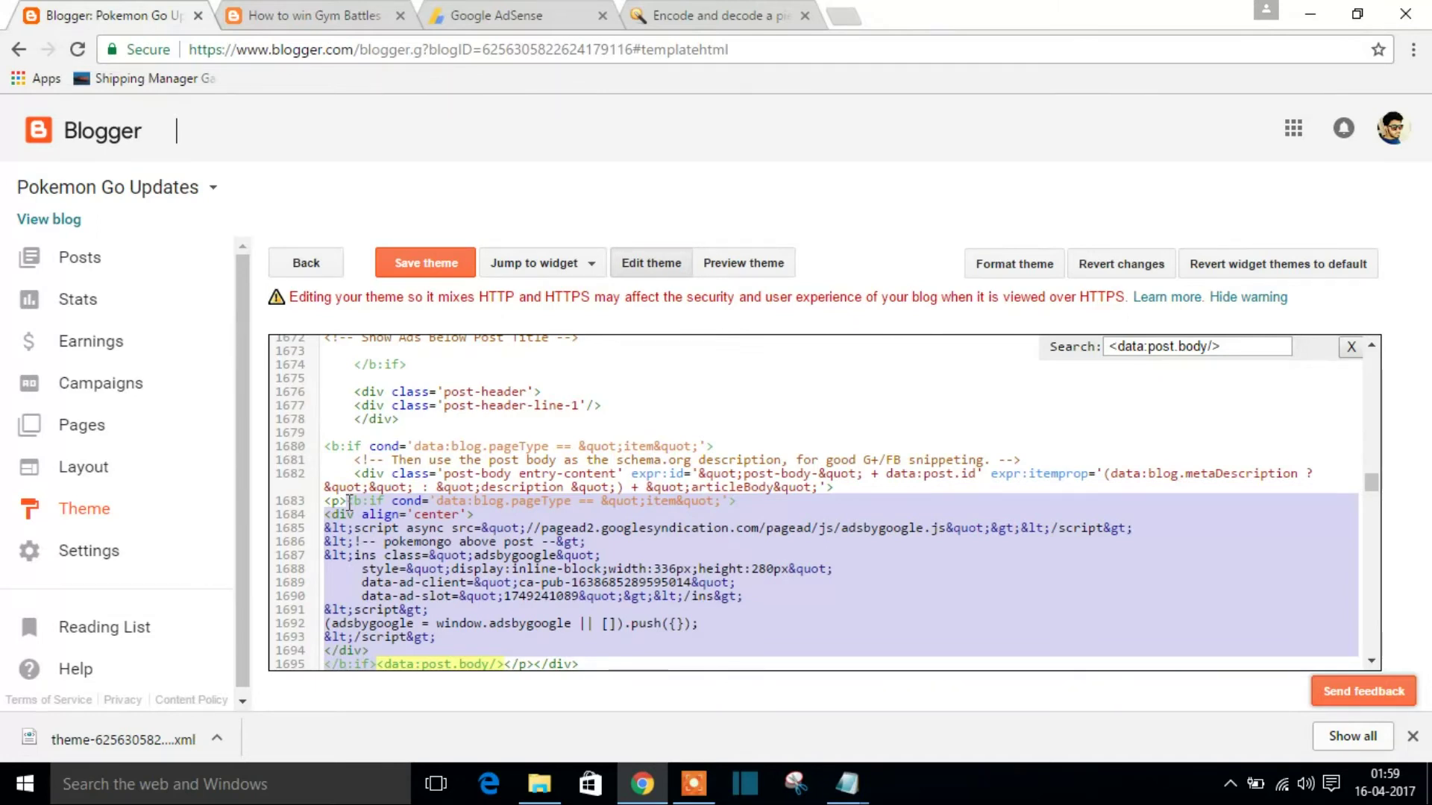
Delete the centred ad block, save the theme, and select <data:post.body/> on line 1683.
key(Delete)
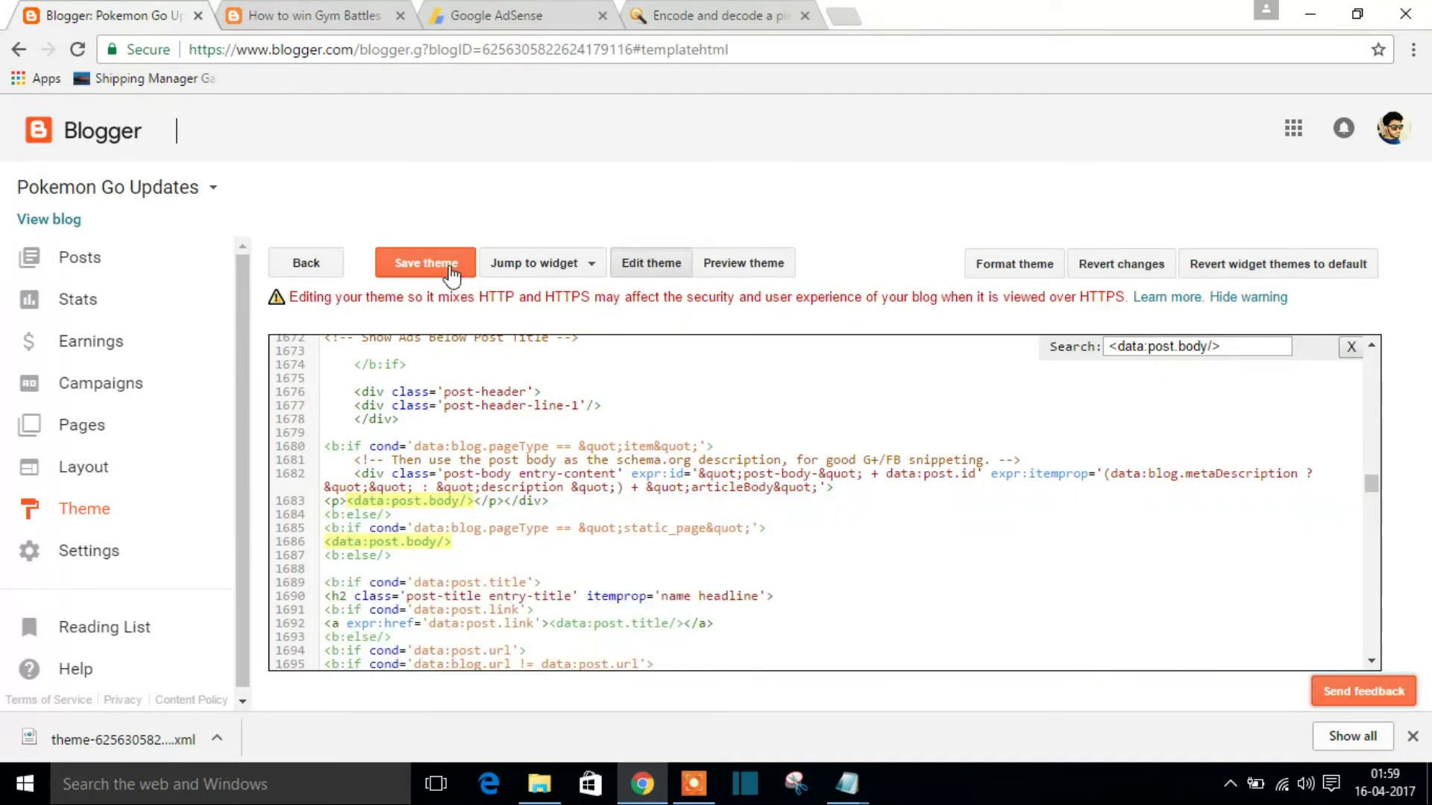
click(451, 275)
drag(347, 501, 475, 501)
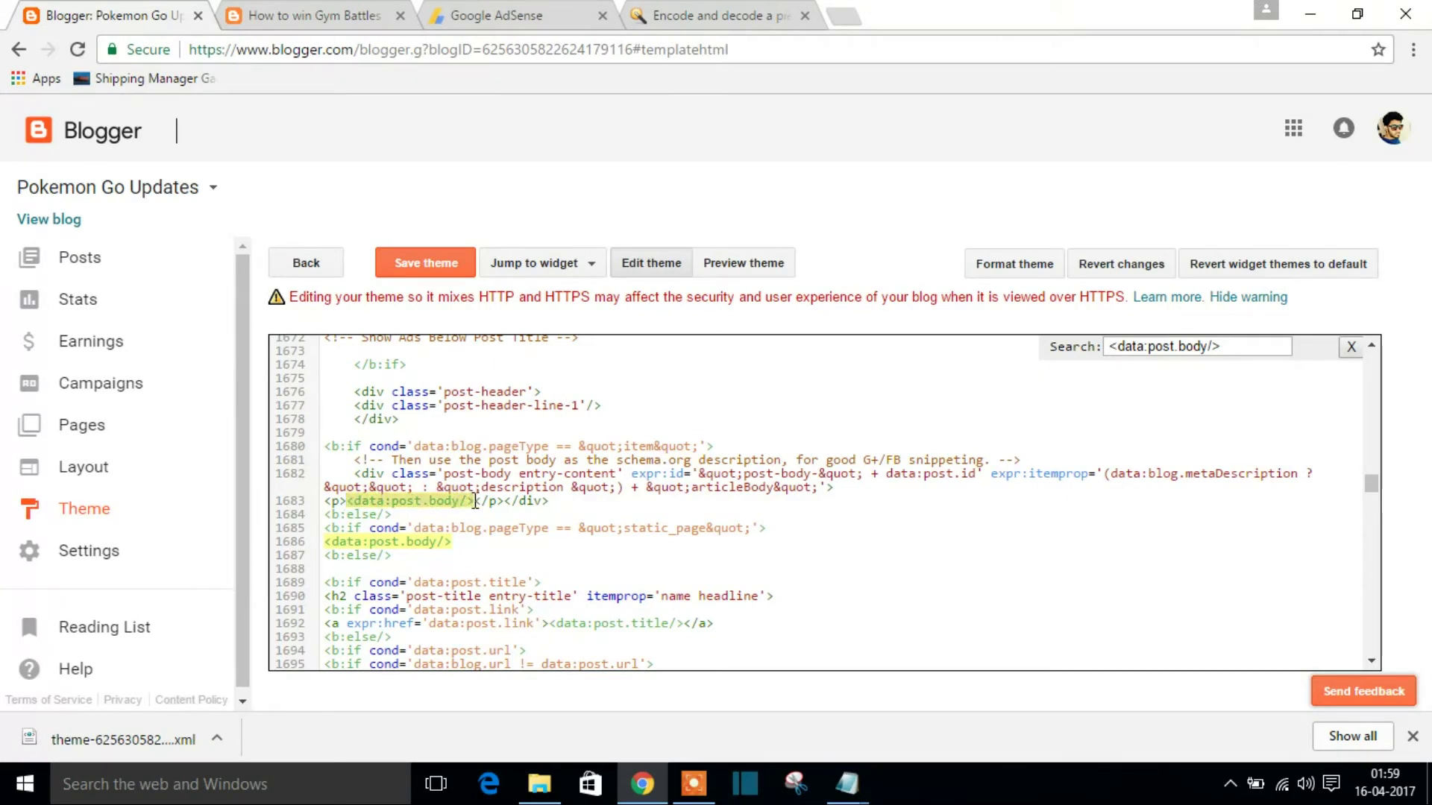
drag(475, 501, 489, 501)
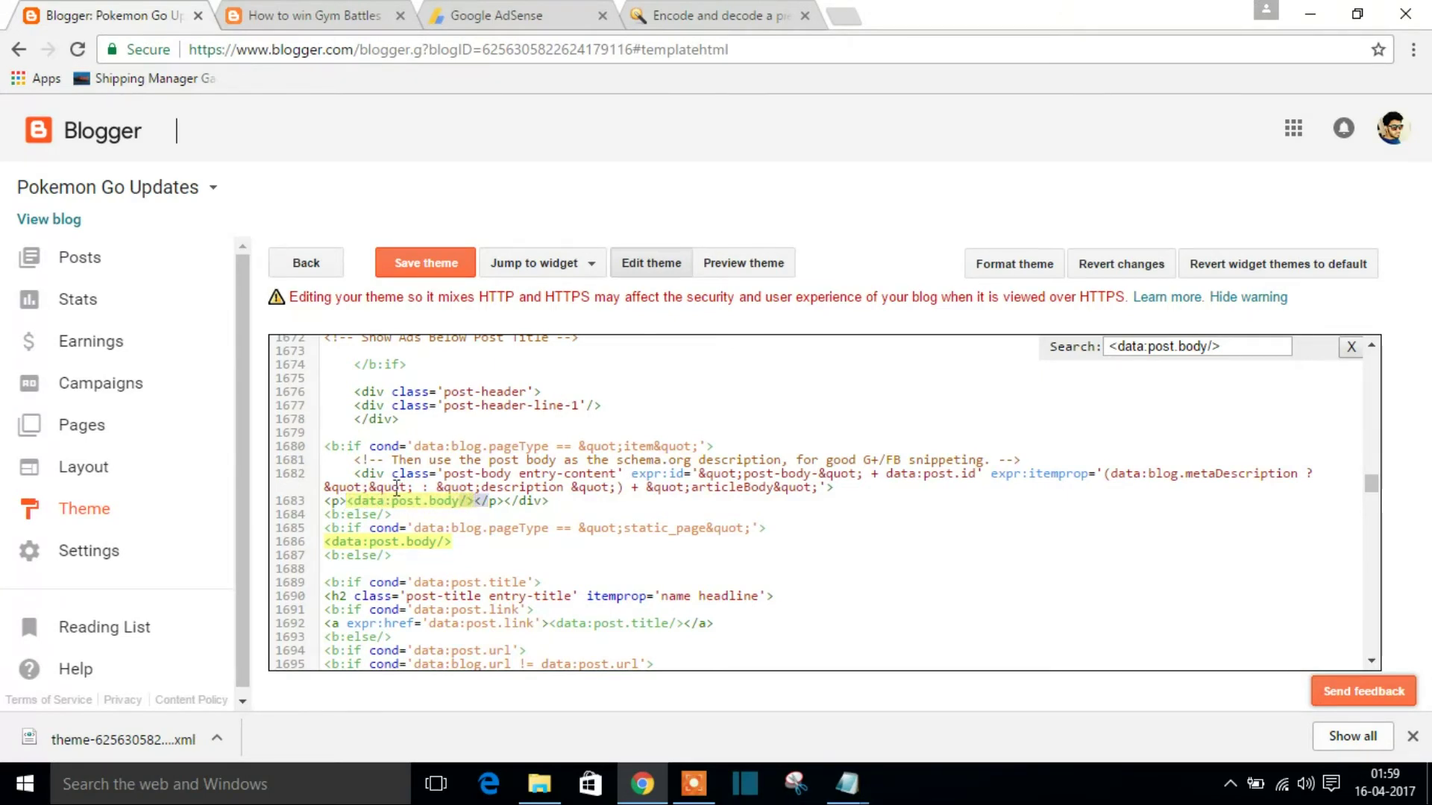
key(shift+Left)
key(shift+Left)
click(355, 9)
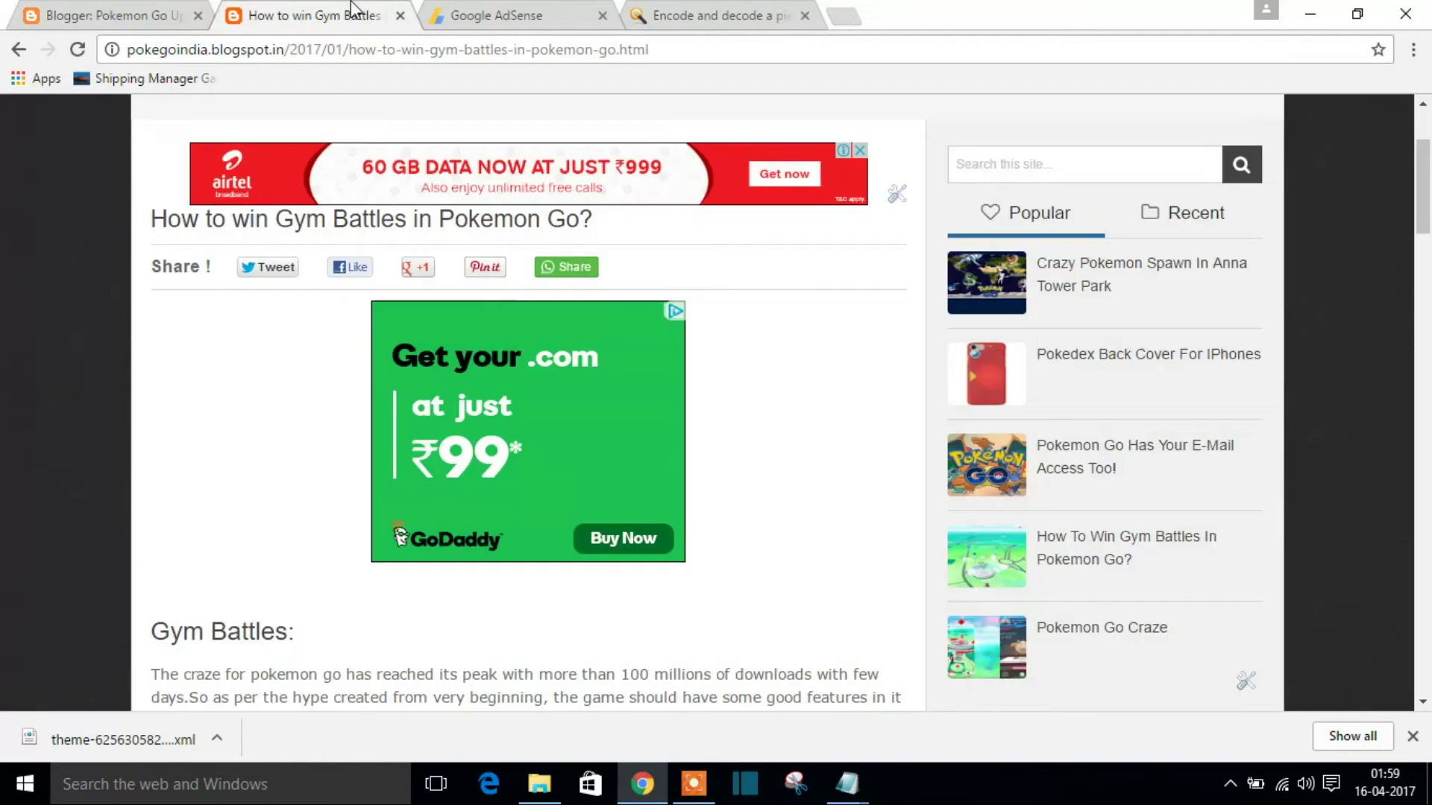
click(88, 59)
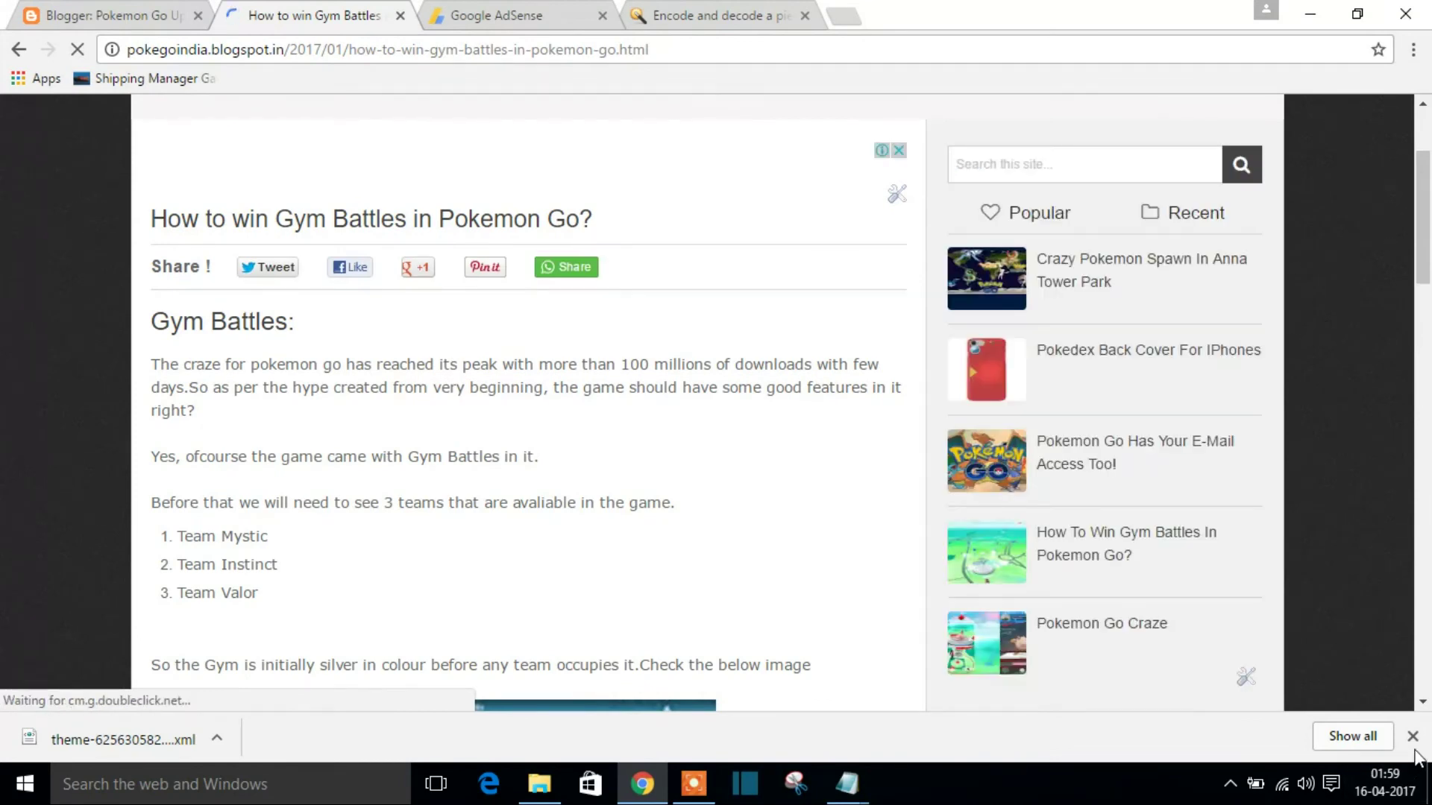
click(1412, 735)
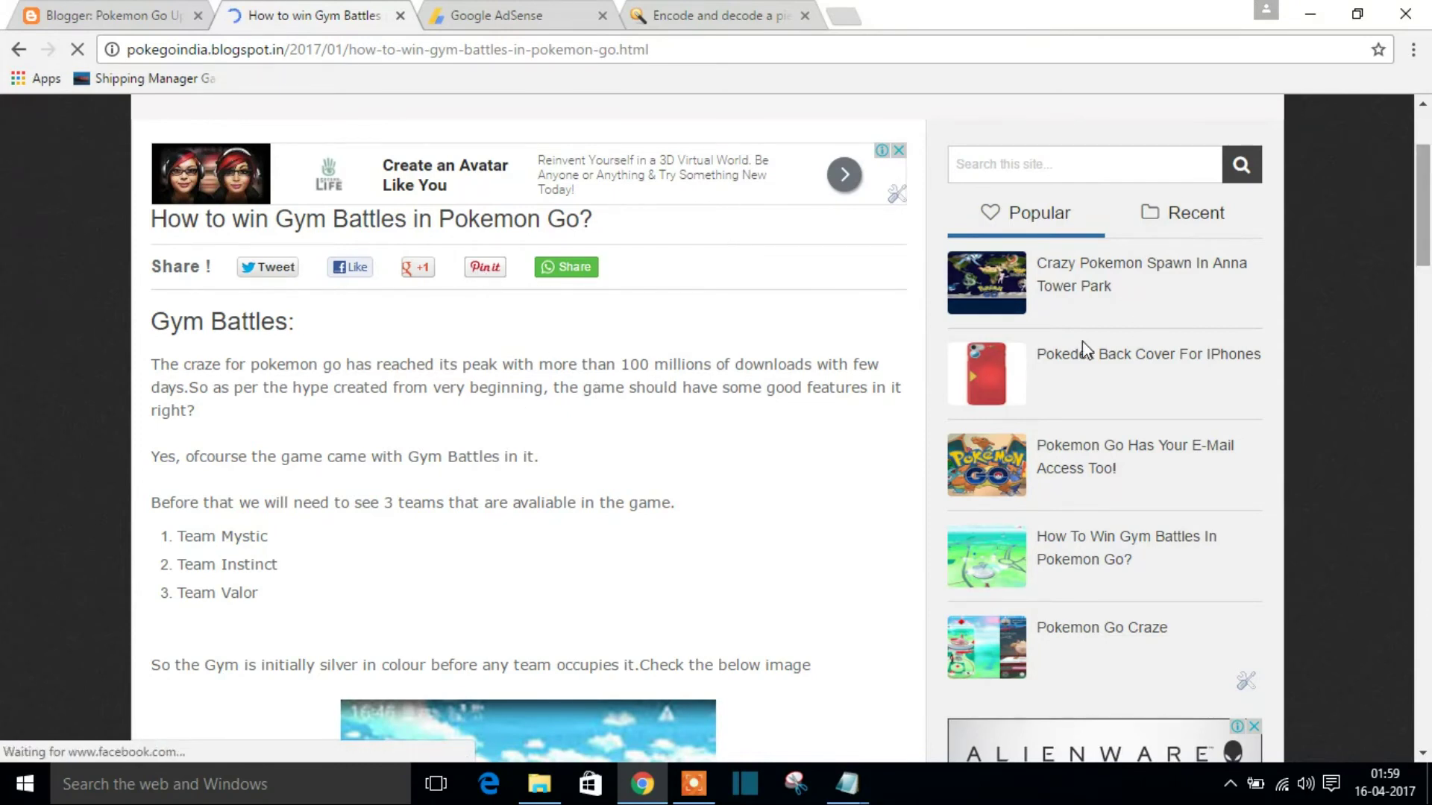
click(1089, 447)
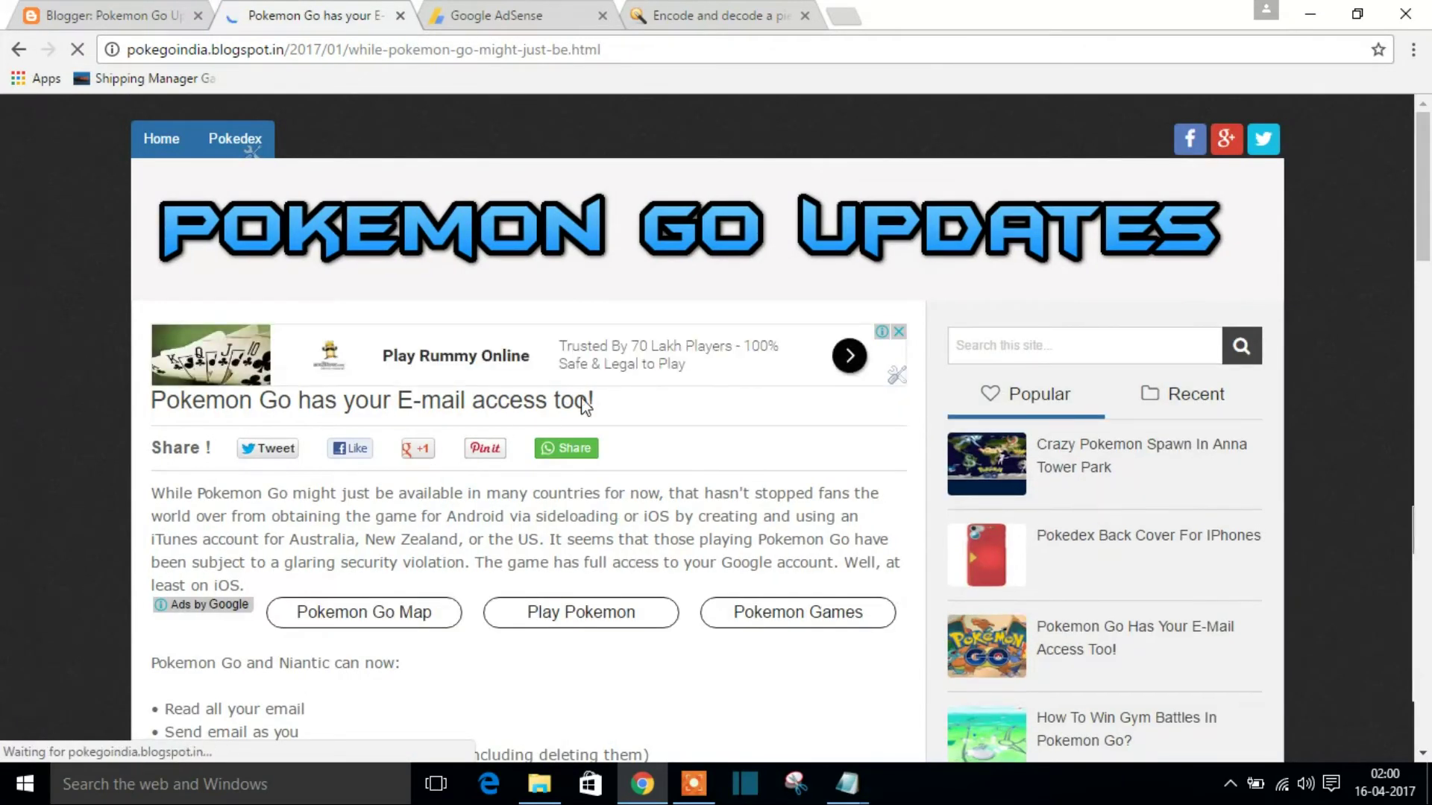
click(95, 14)
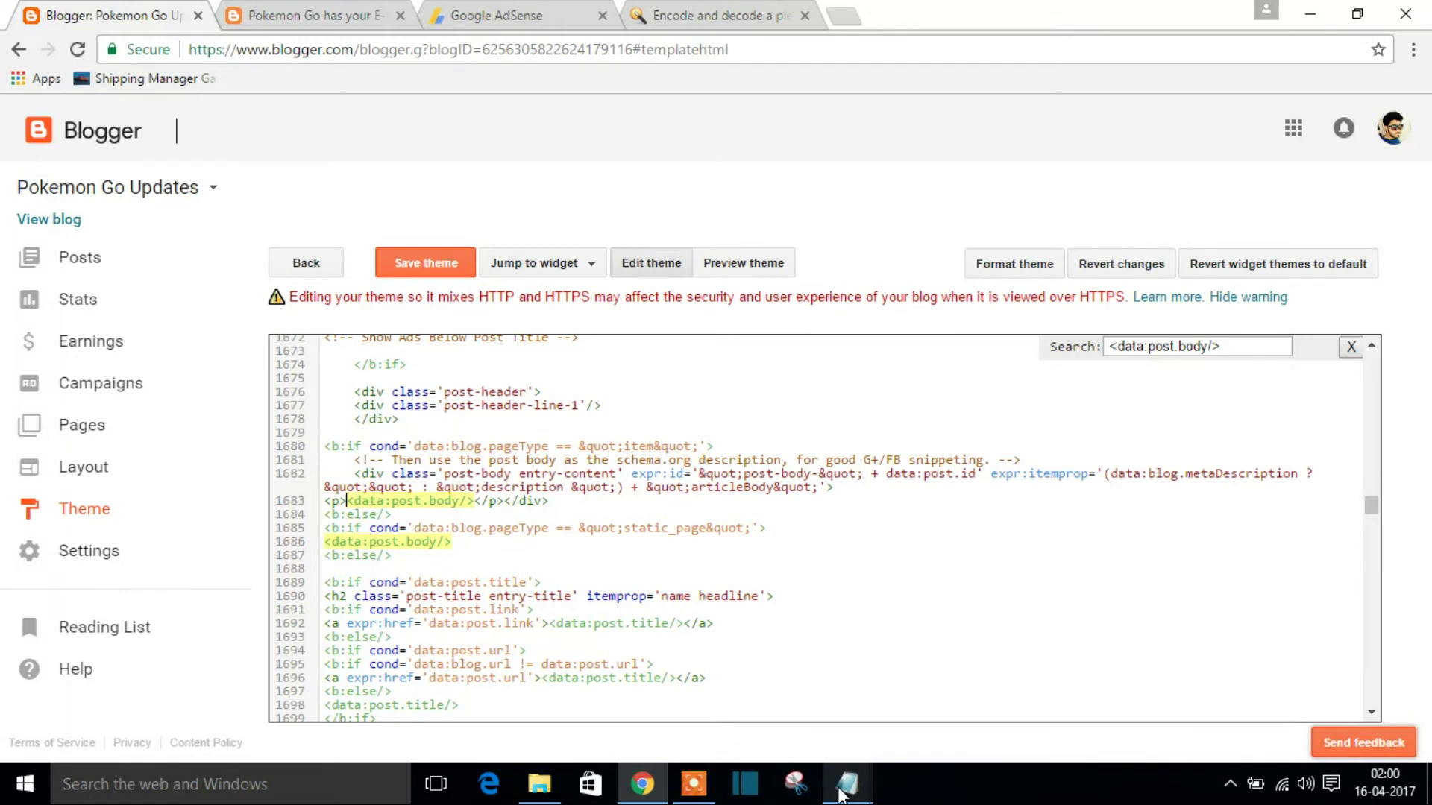
mouse_move(847, 784)
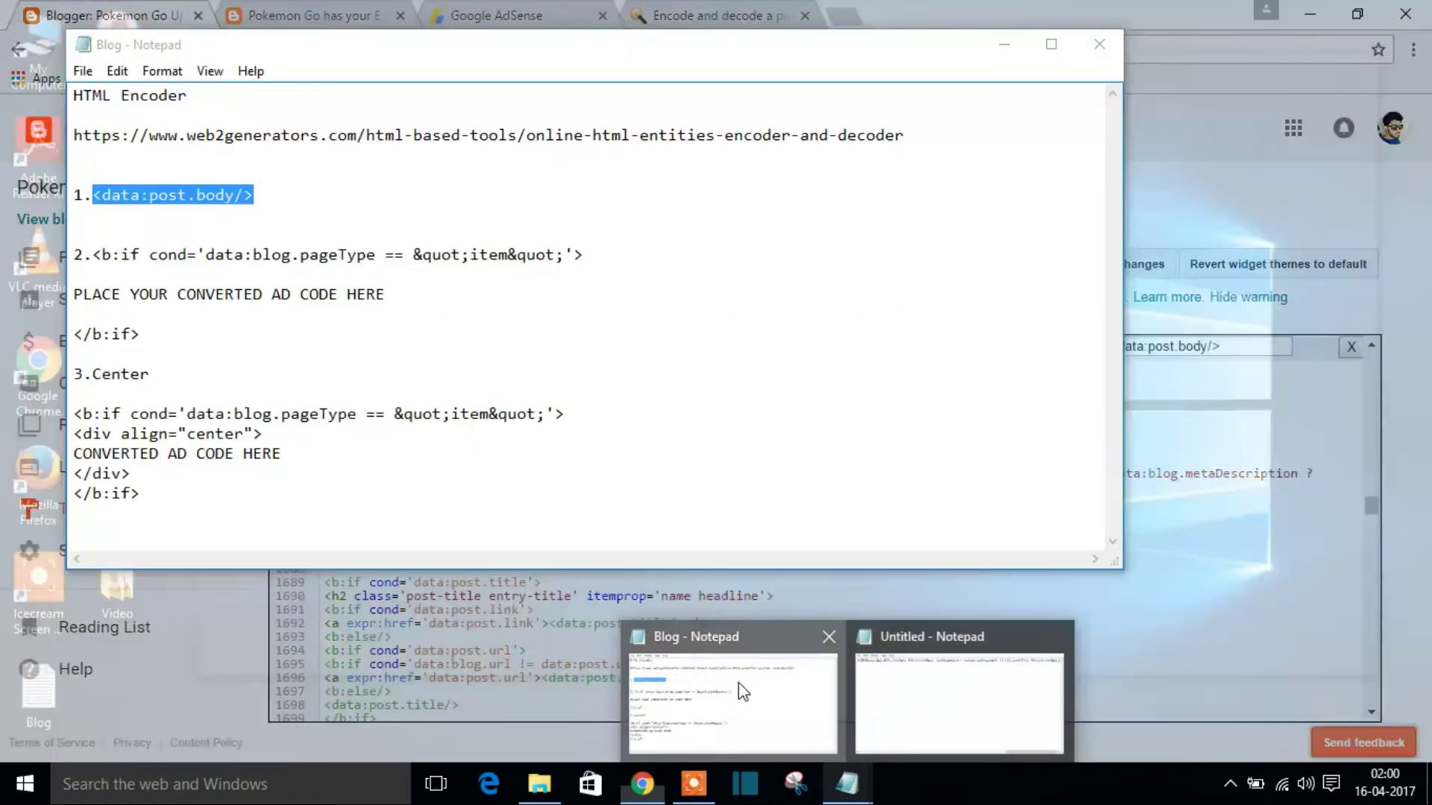
Paste the item-page b:if block before <data:post.body/> and empty its placeholder line.
click(738, 660)
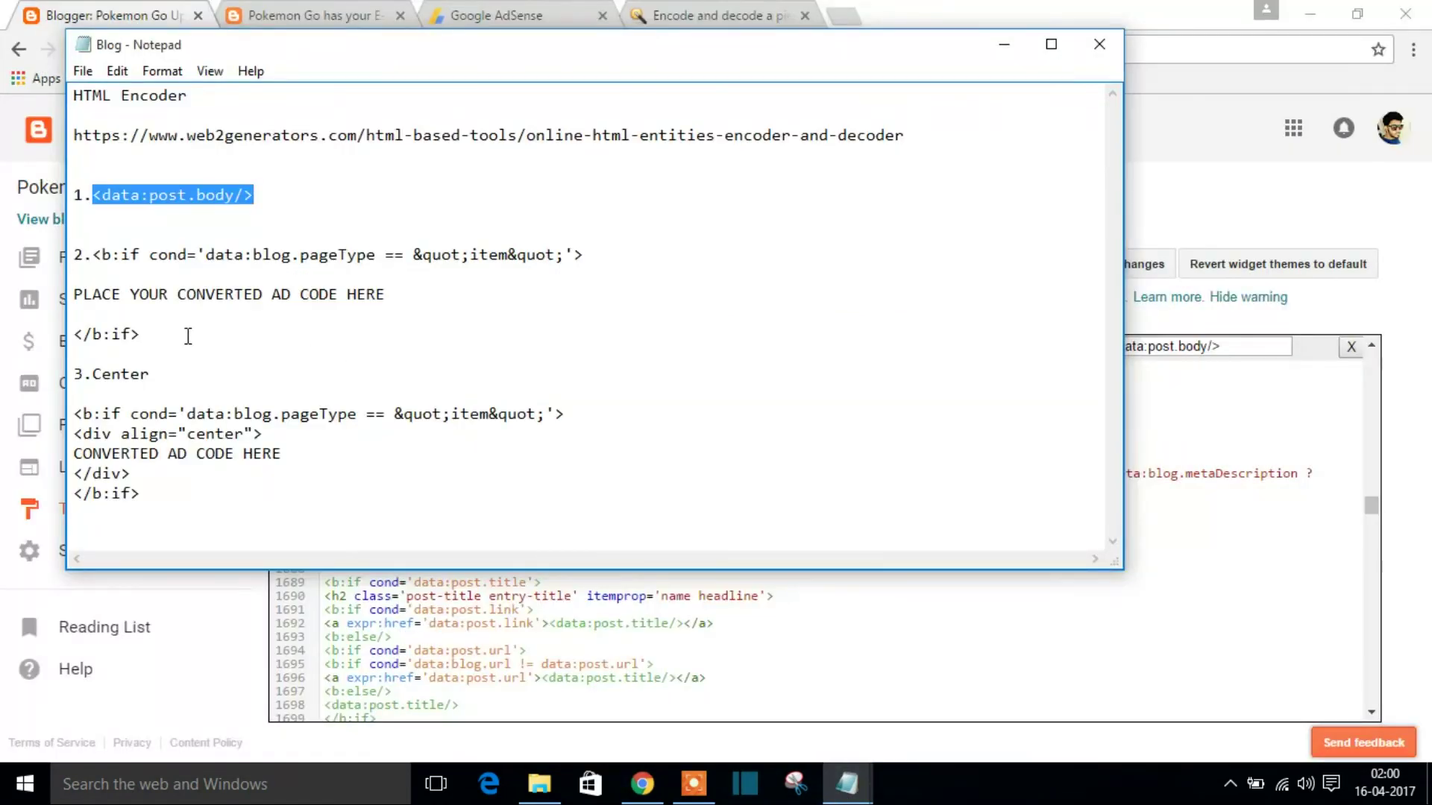
drag(154, 334, 94, 257)
key(ctrl+c)
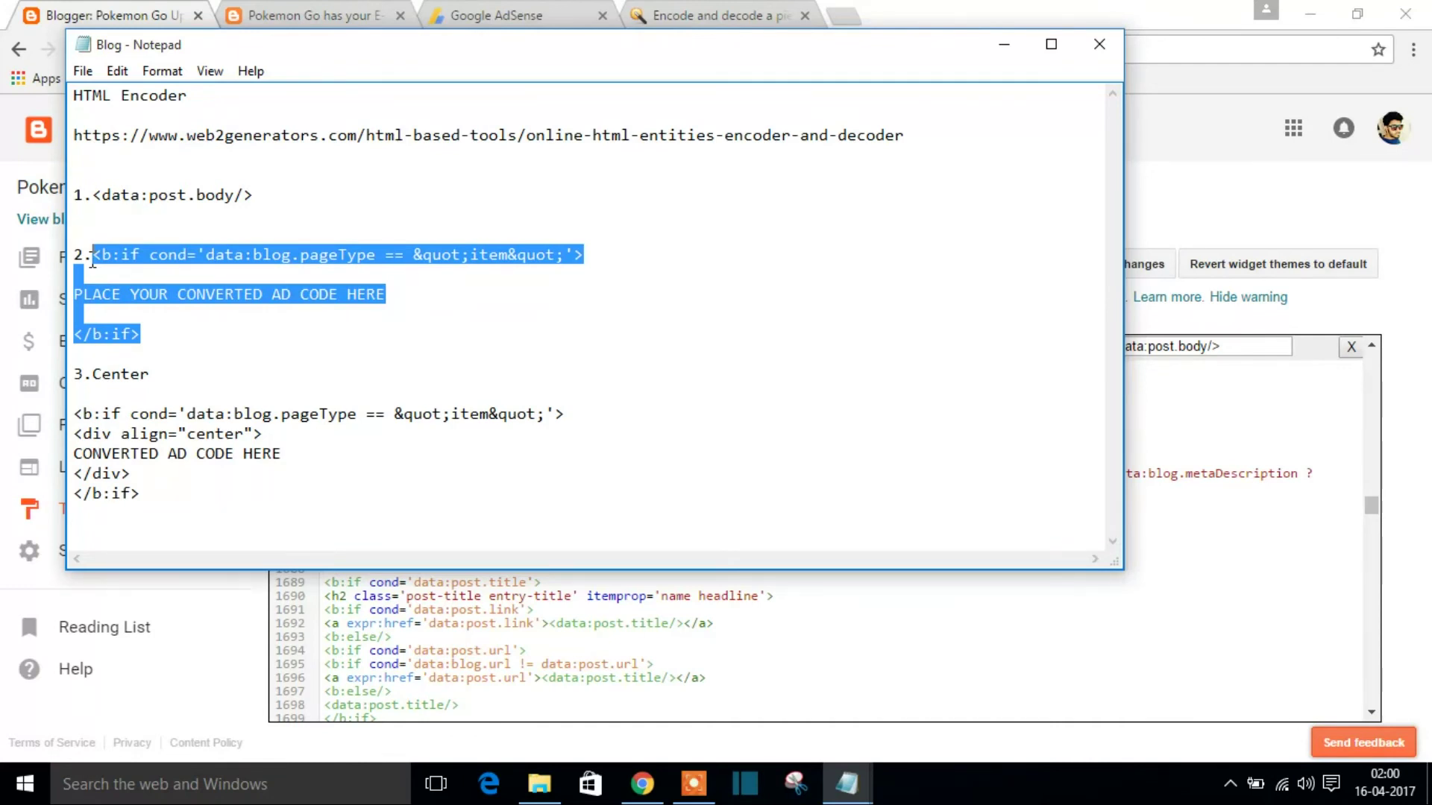
click(1003, 45)
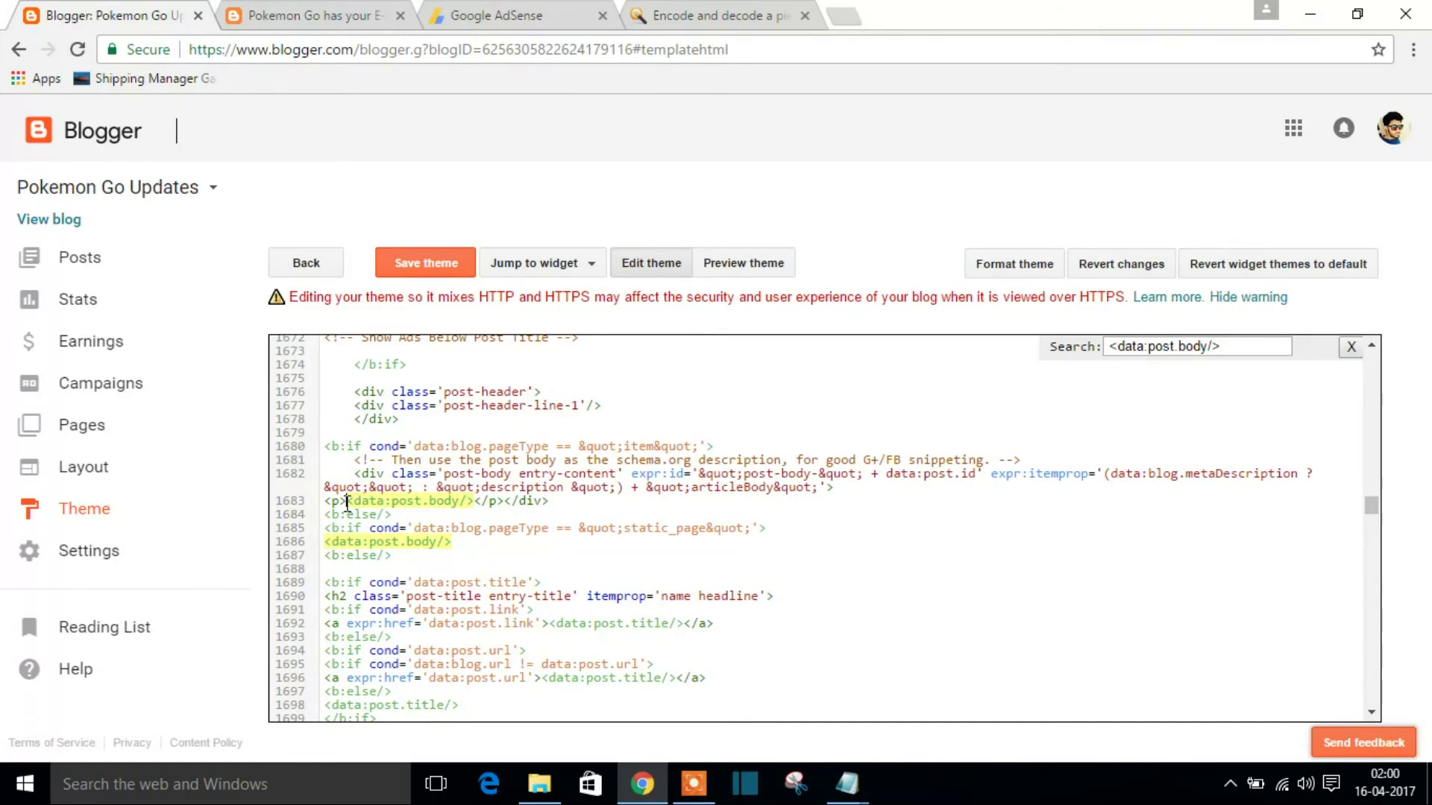
key(ctrl+v)
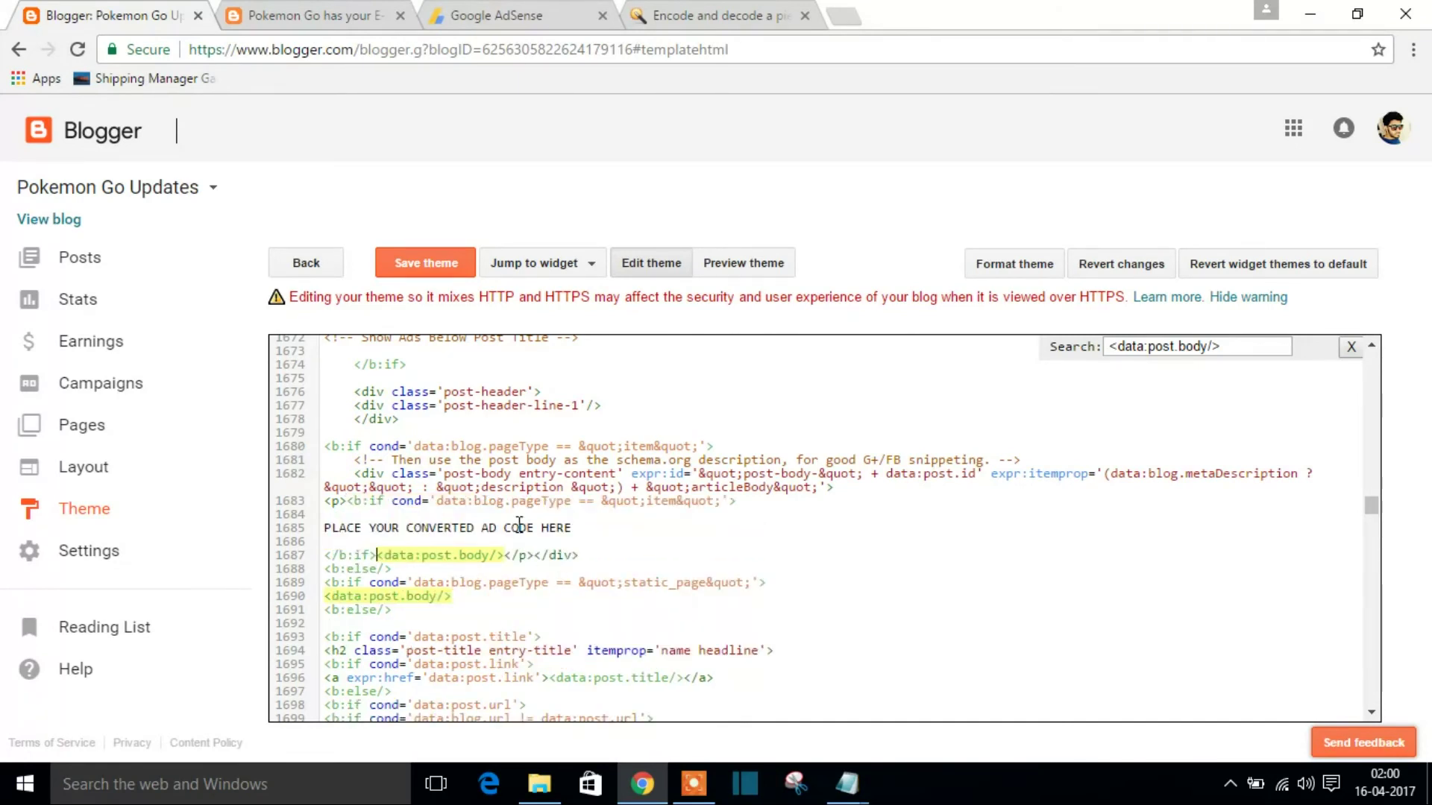
drag(574, 531, 328, 528)
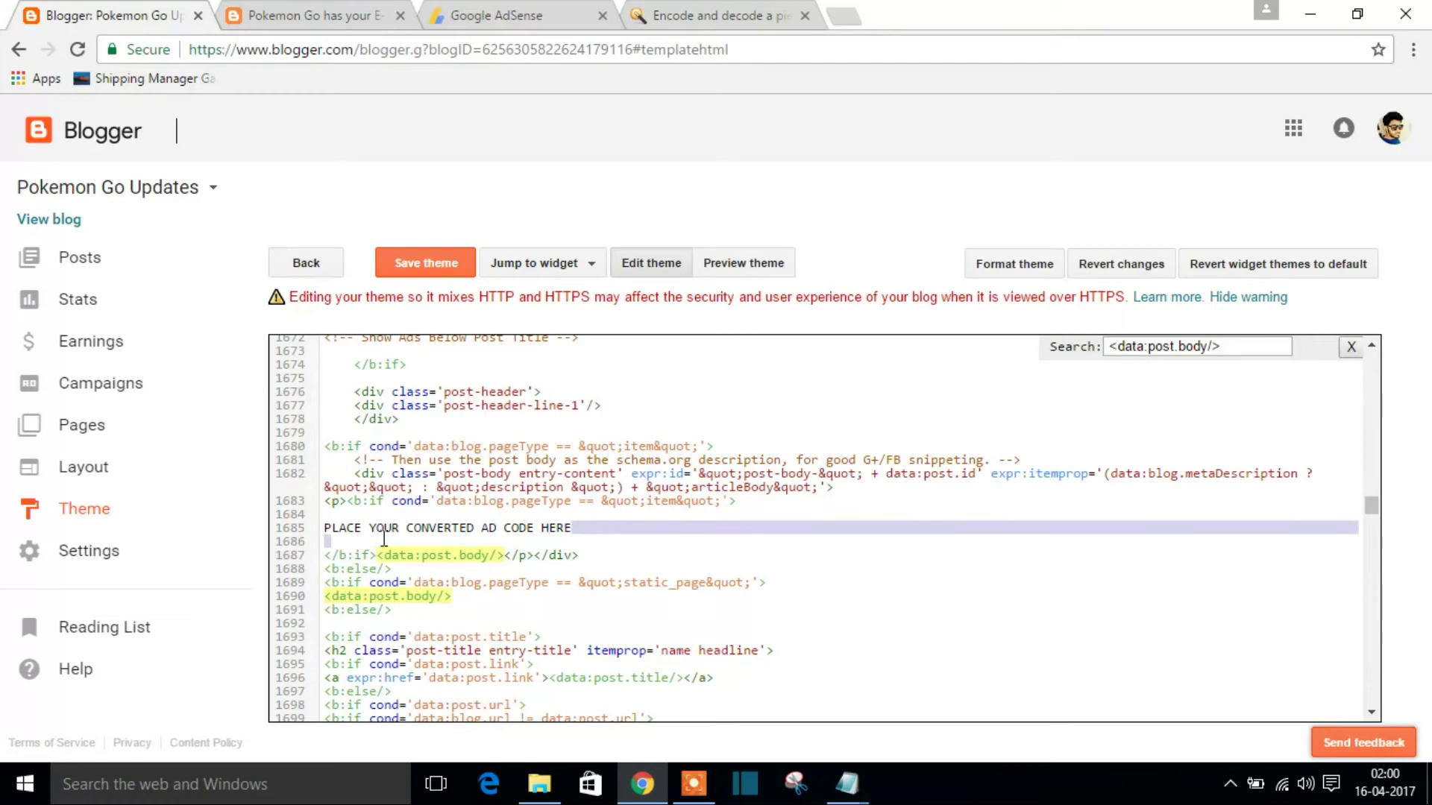
key(BackSpace)
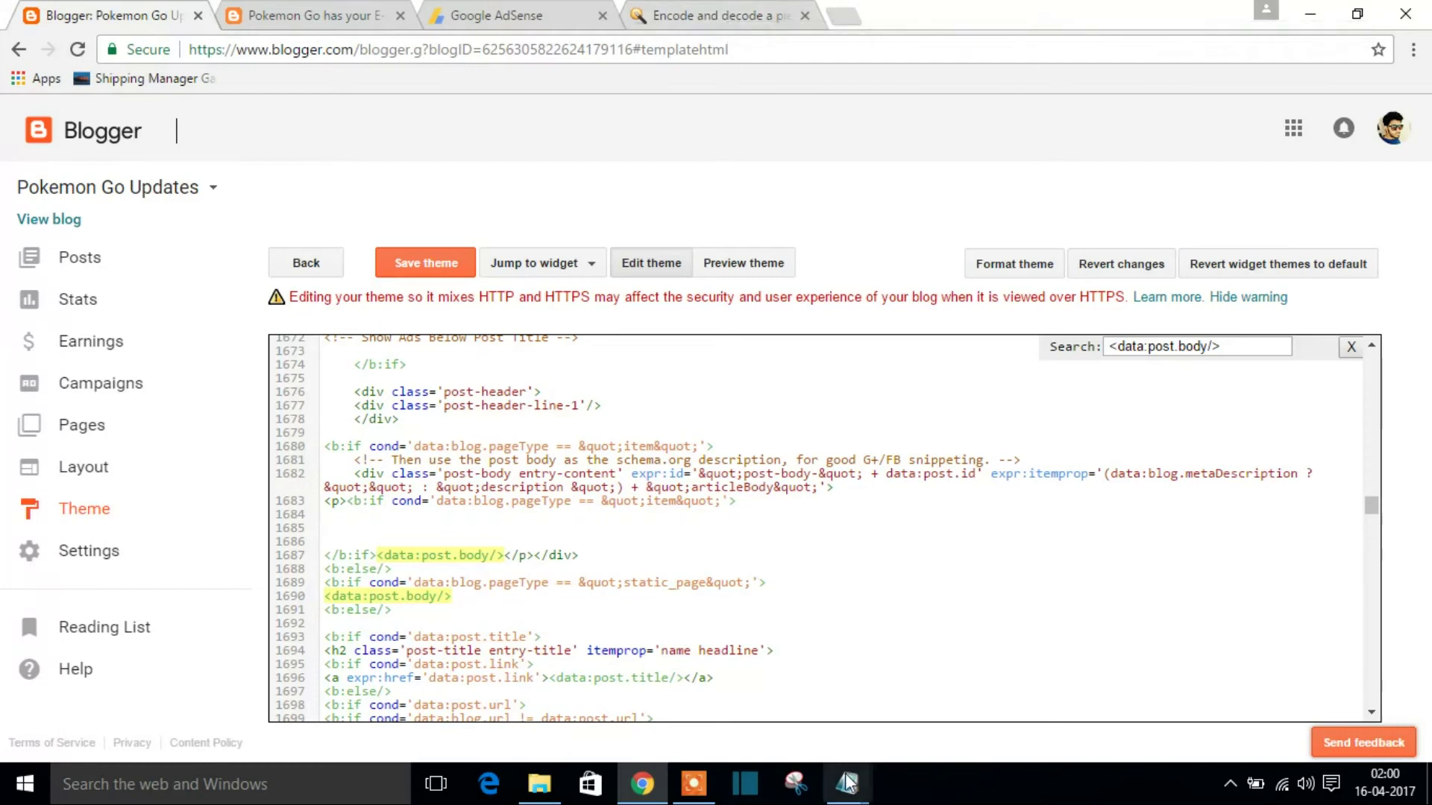
Paste the encoded rect1 ad code into the conditional, remove blank lines, and save the theme.
mouse_move(847, 784)
click(981, 710)
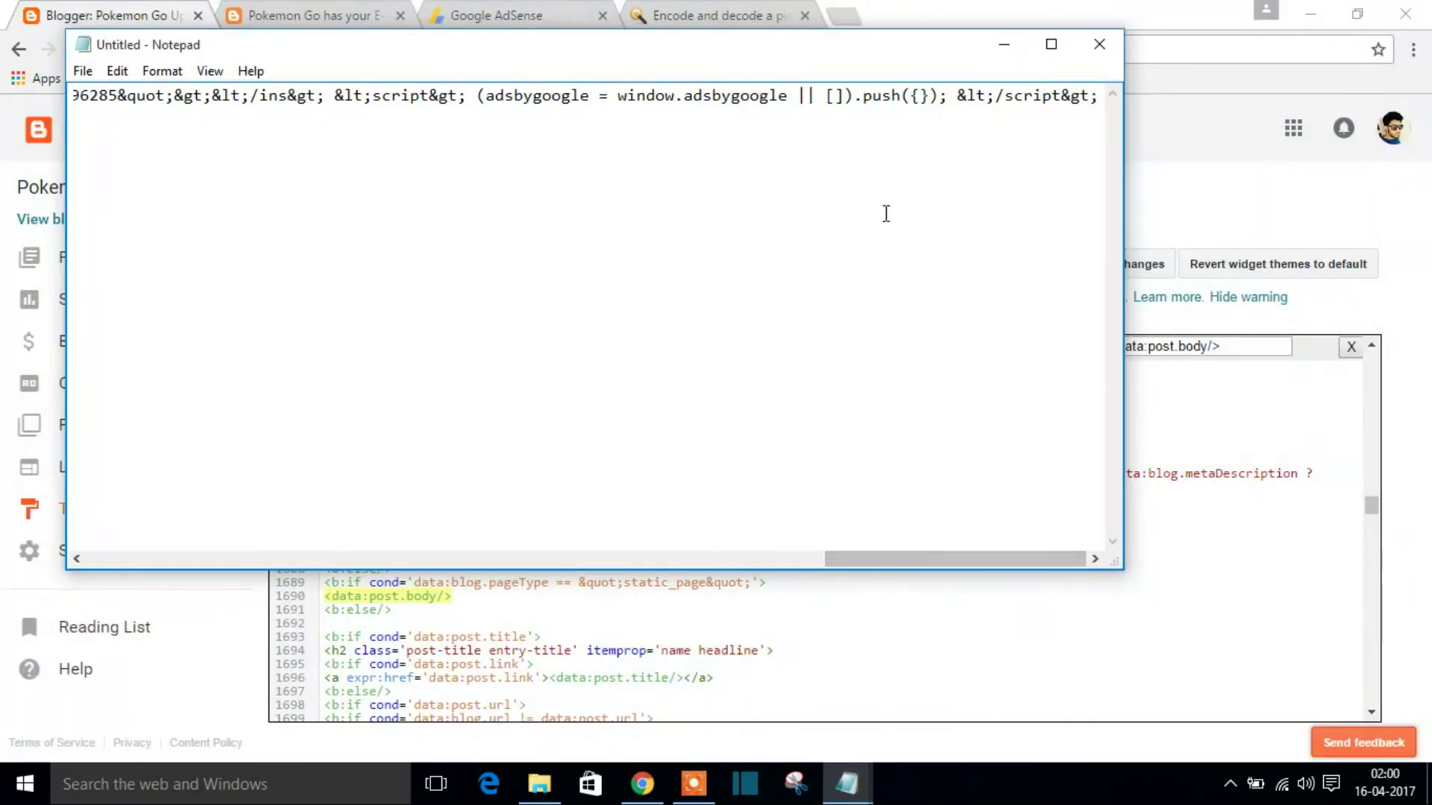
key(ctrl+a)
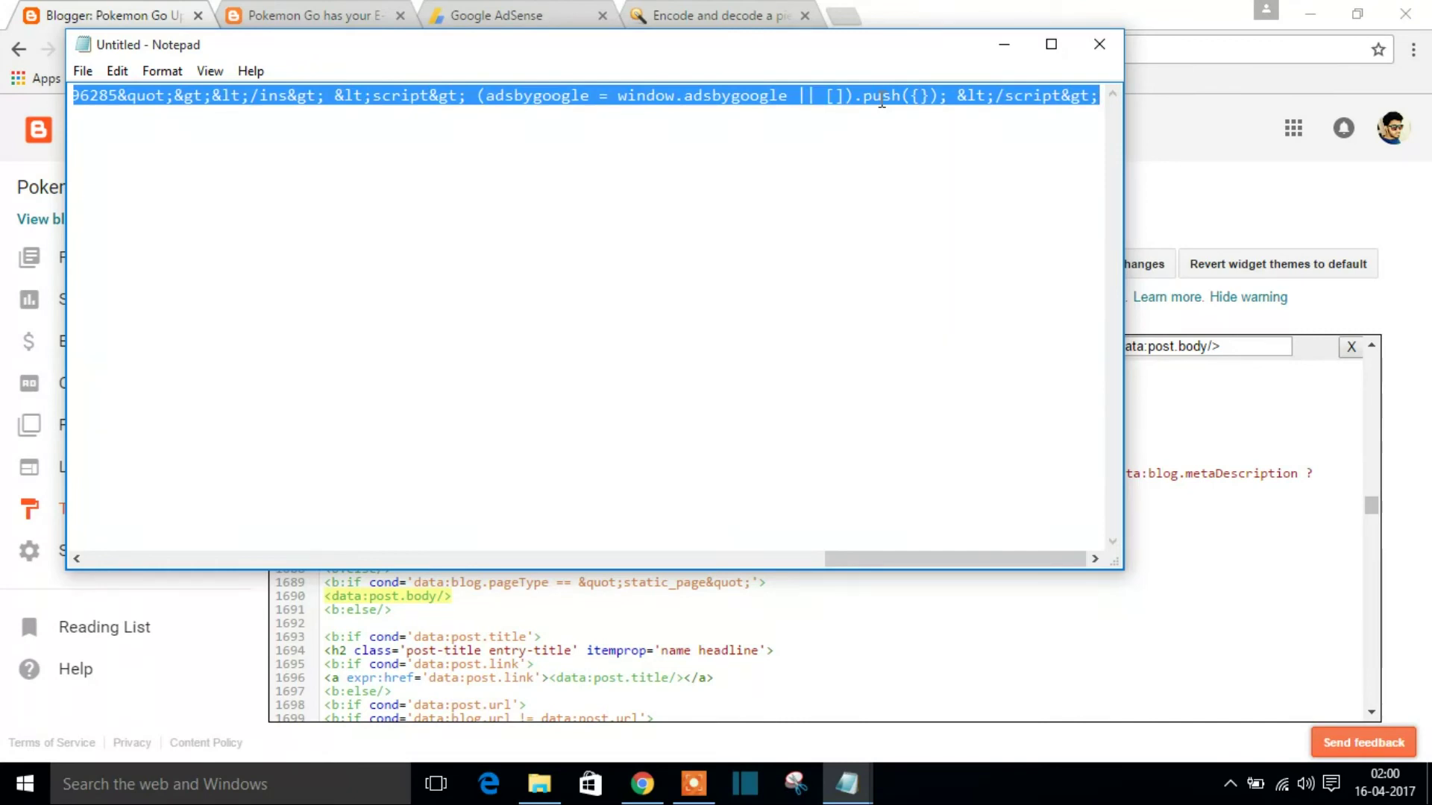
click(647, 785)
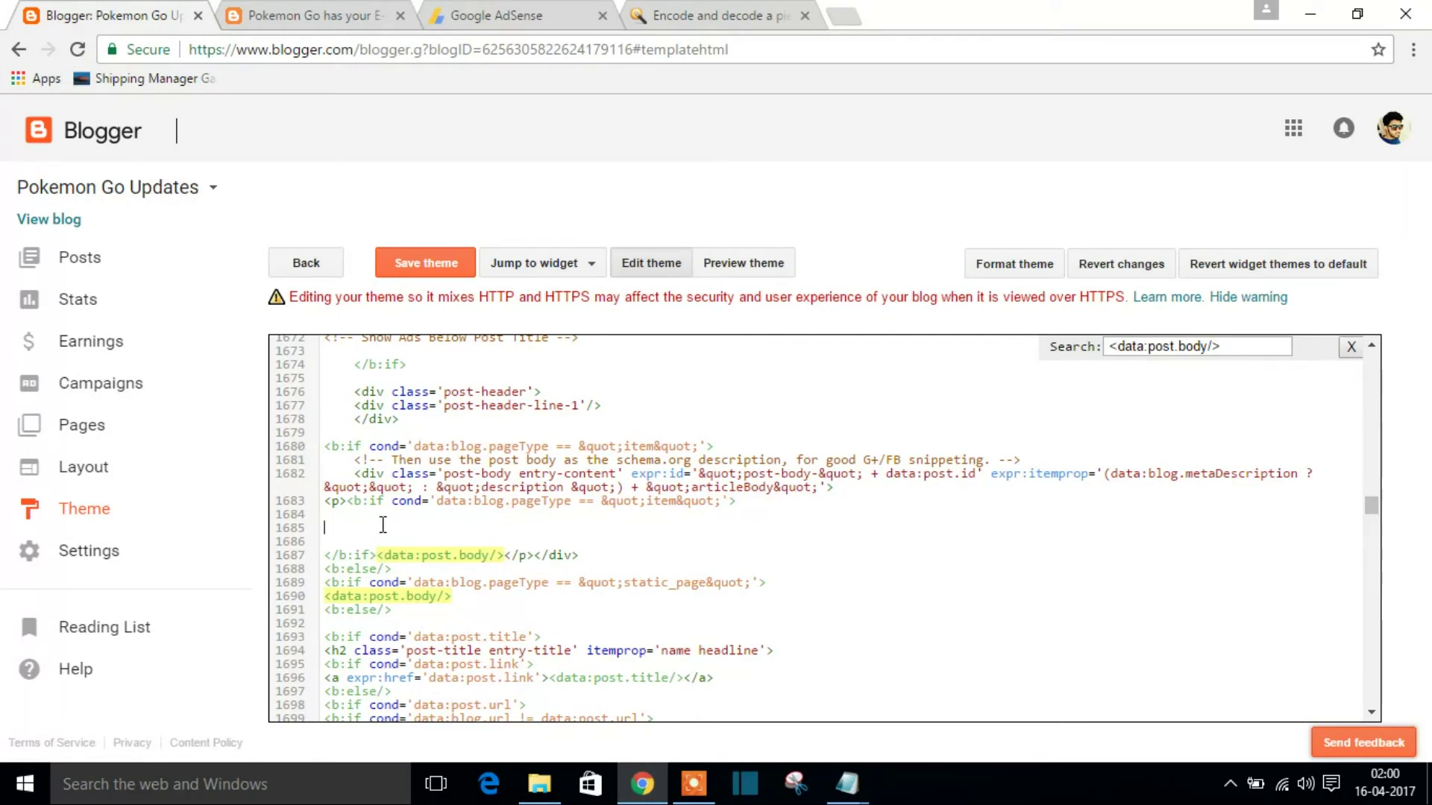
key(ctrl+v)
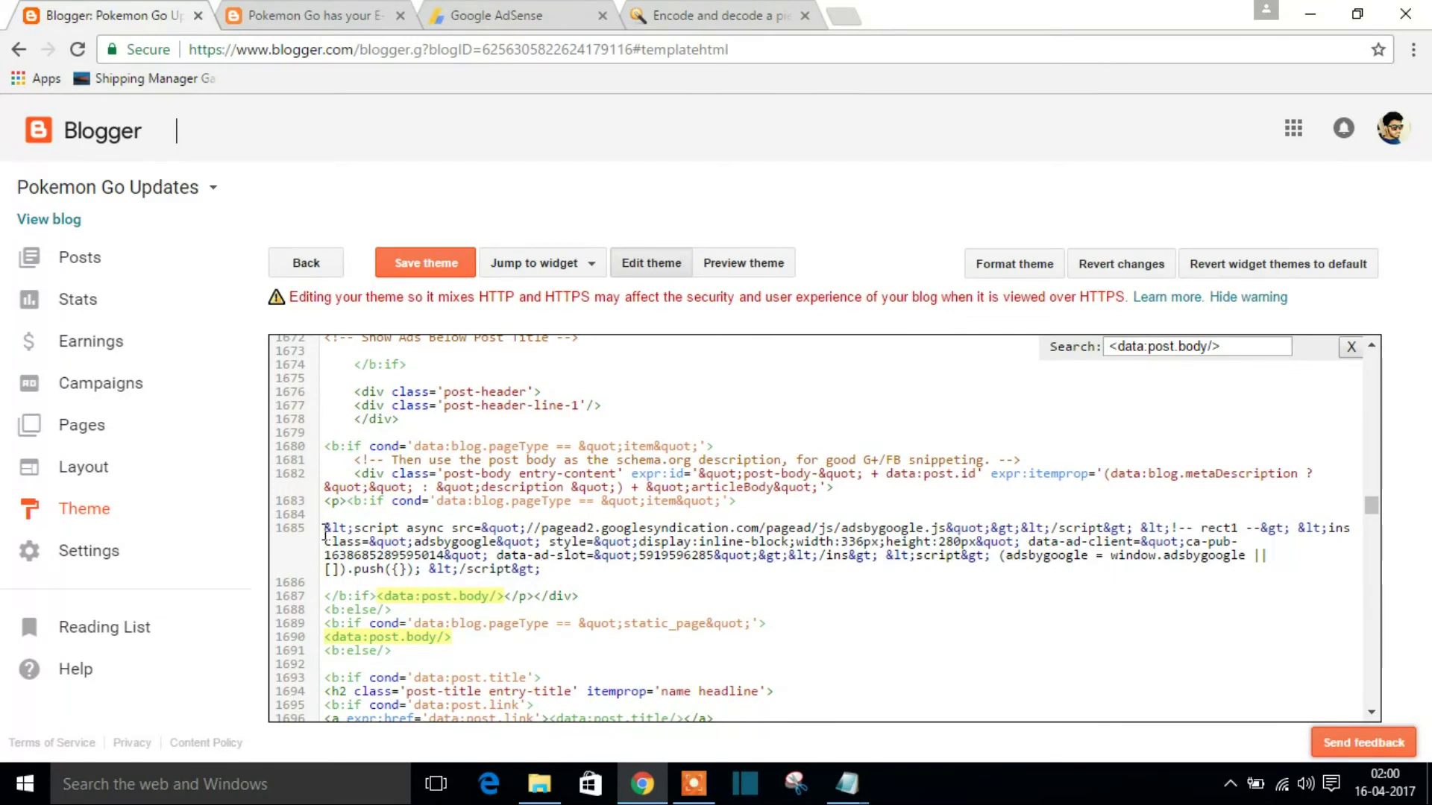
key(BackSpace)
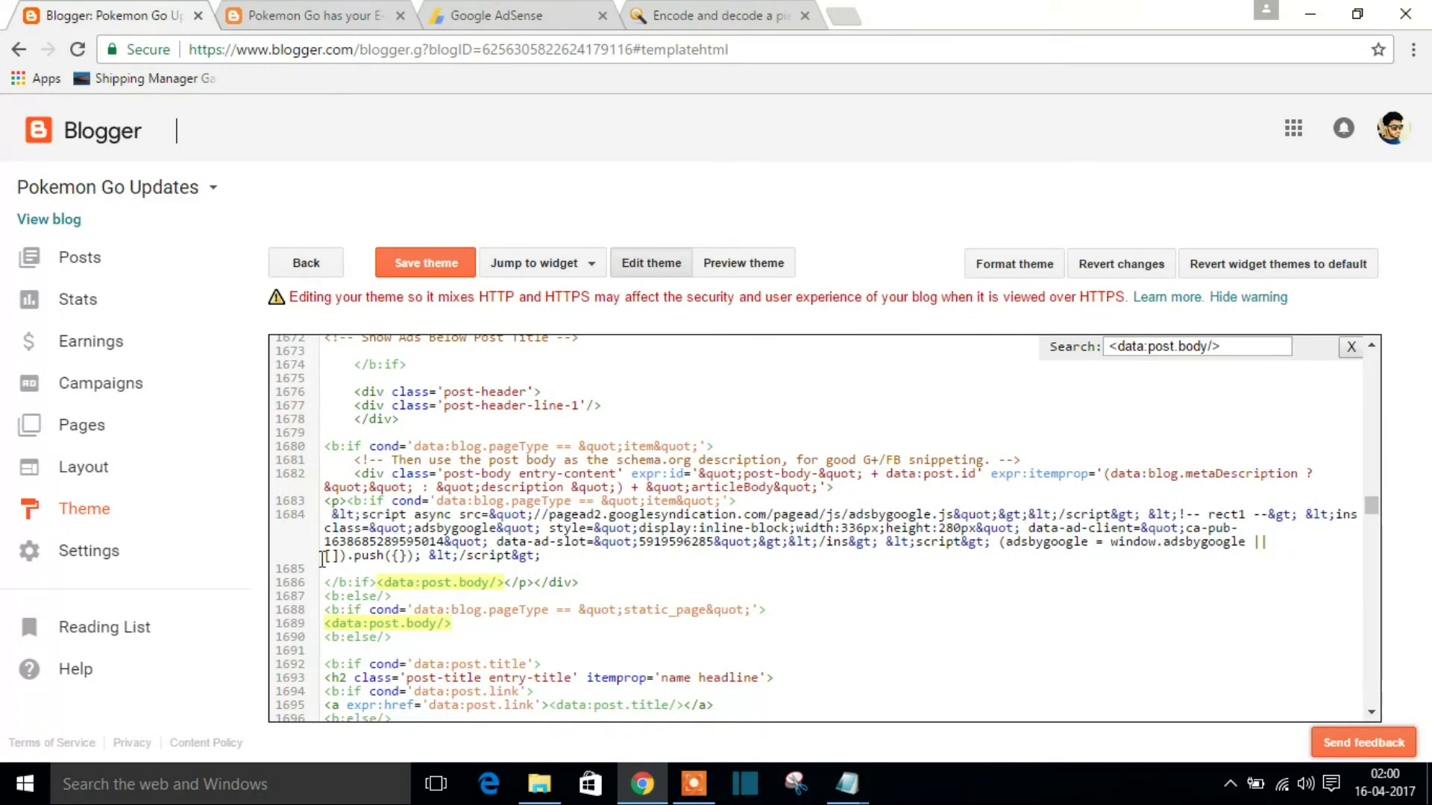
click(324, 585)
key(BackSpace)
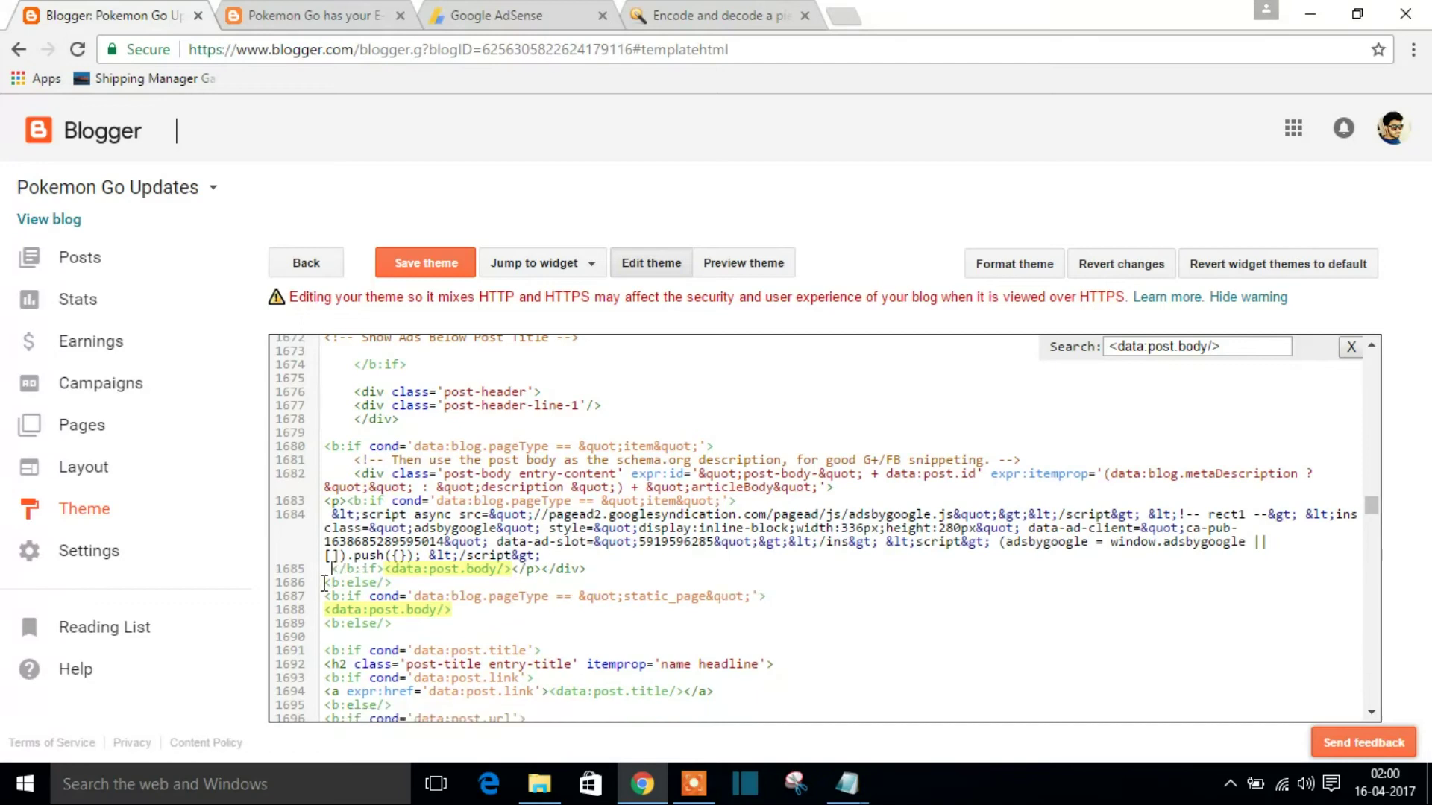
click(440, 274)
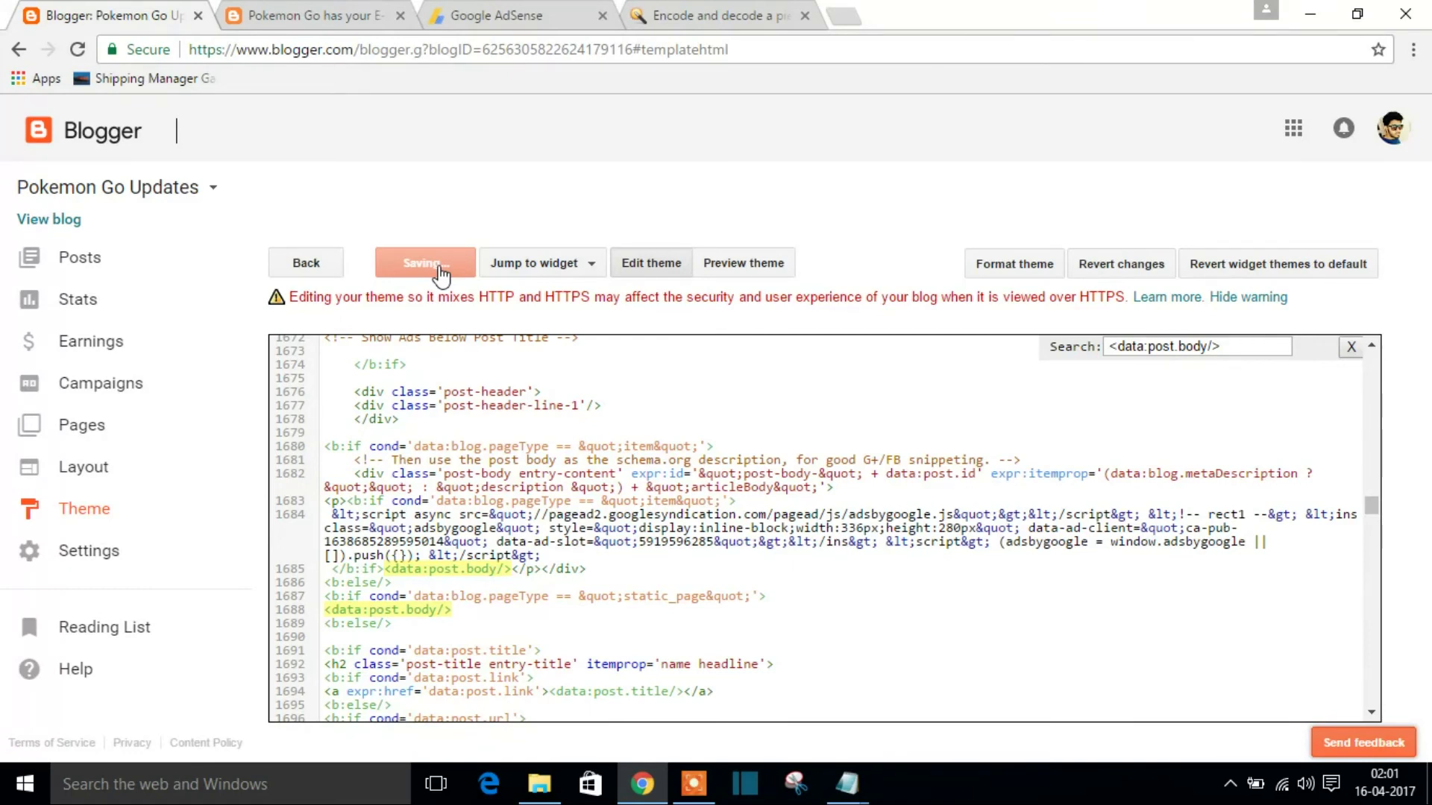
Reload the Pokemon Go E-mail post to check the new ad, then open the Gym Battles article.
click(297, 10)
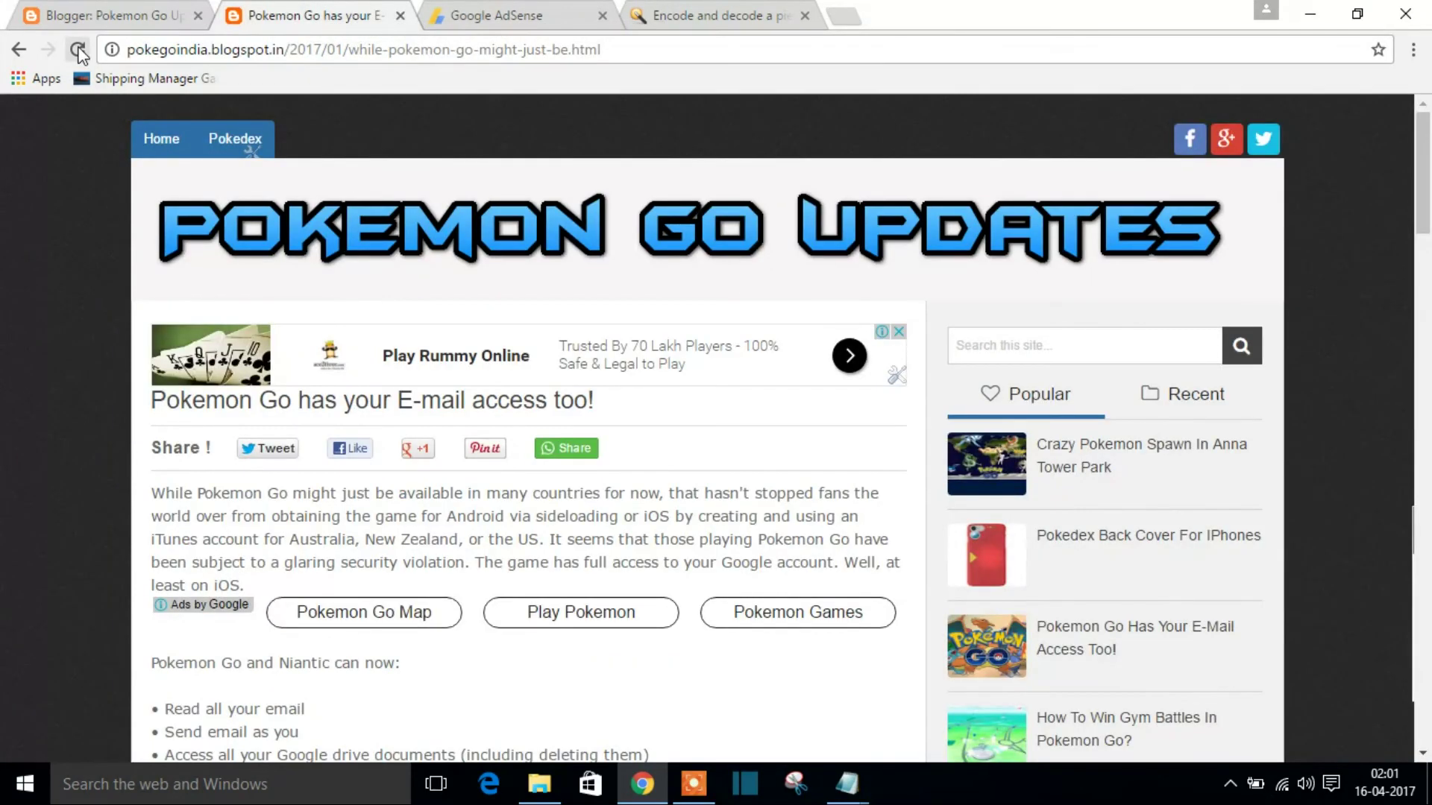
click(78, 51)
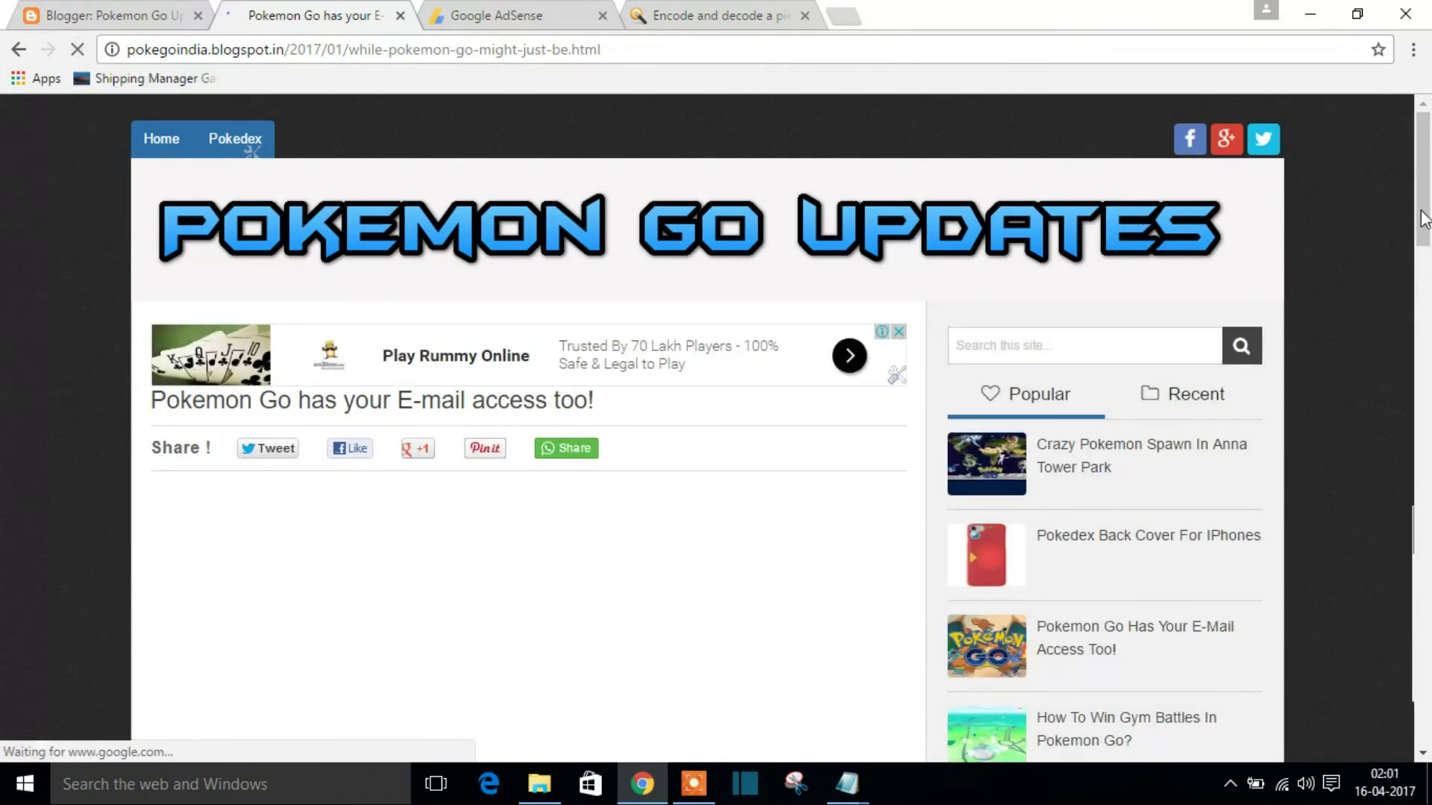
scroll(1309, 269, down, 1)
scroll(1223, 290, down, 2)
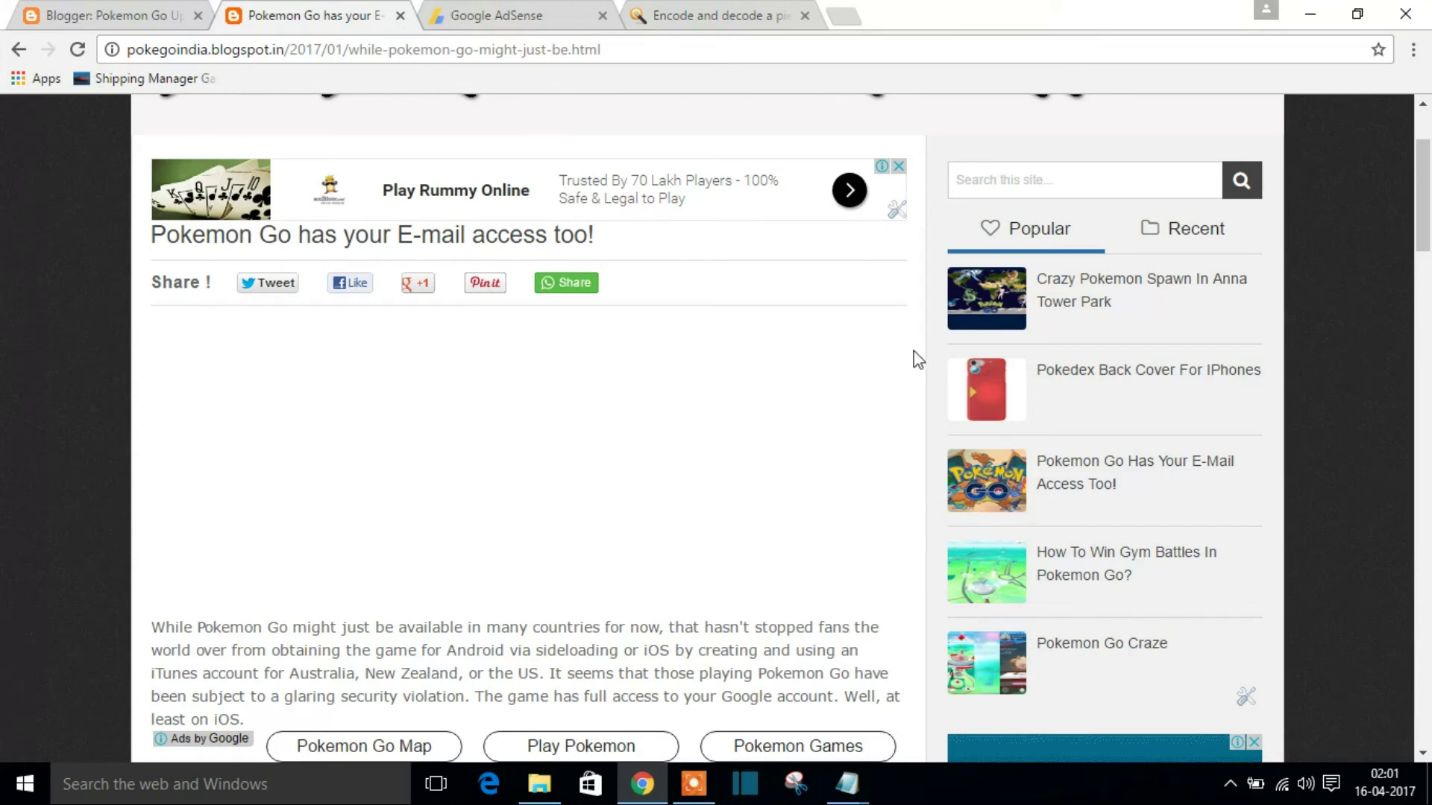
click(1103, 562)
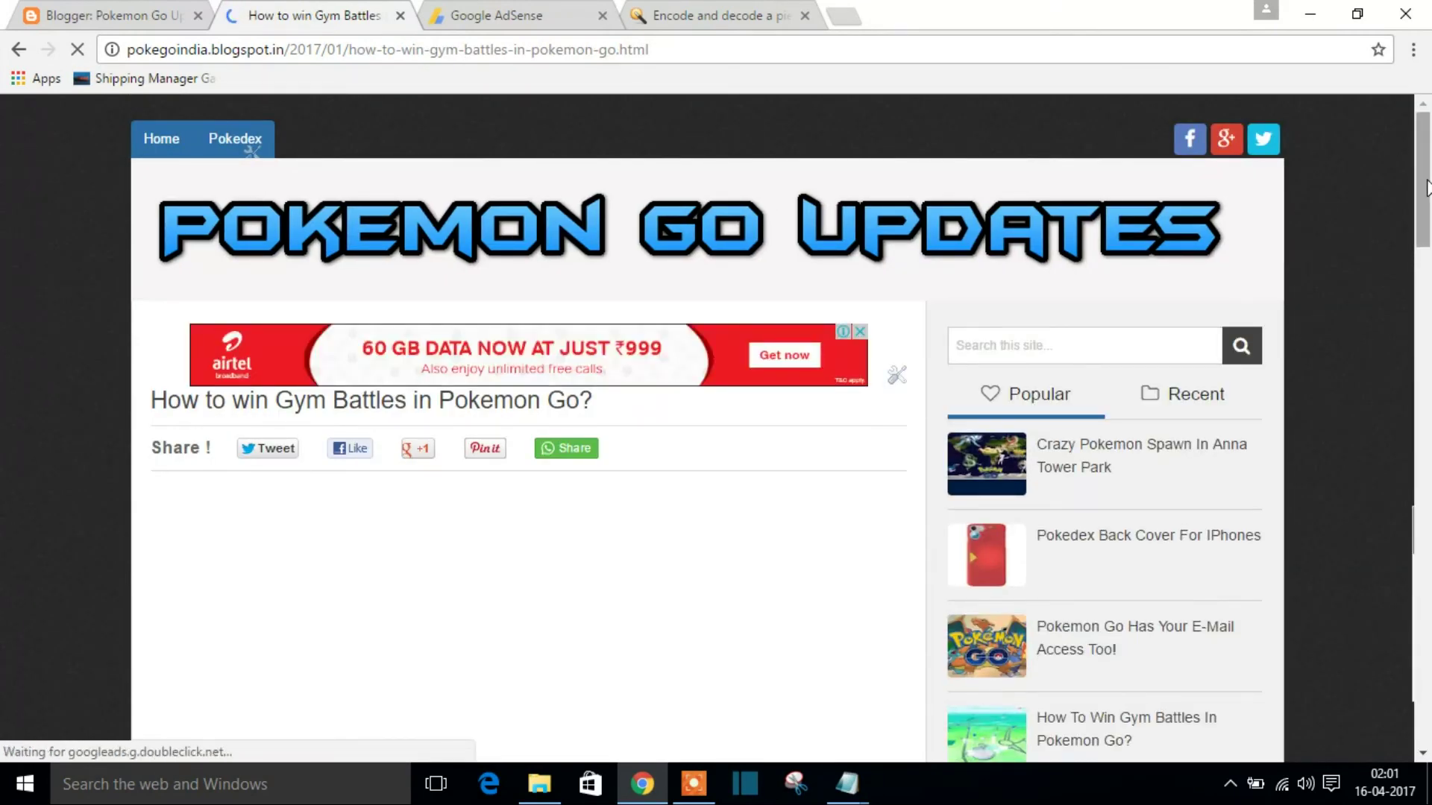
mouse_move(1426, 188)
mouse_down()
mouse_move(1428, 265)
mouse_move(1428, 248)
mouse_up()
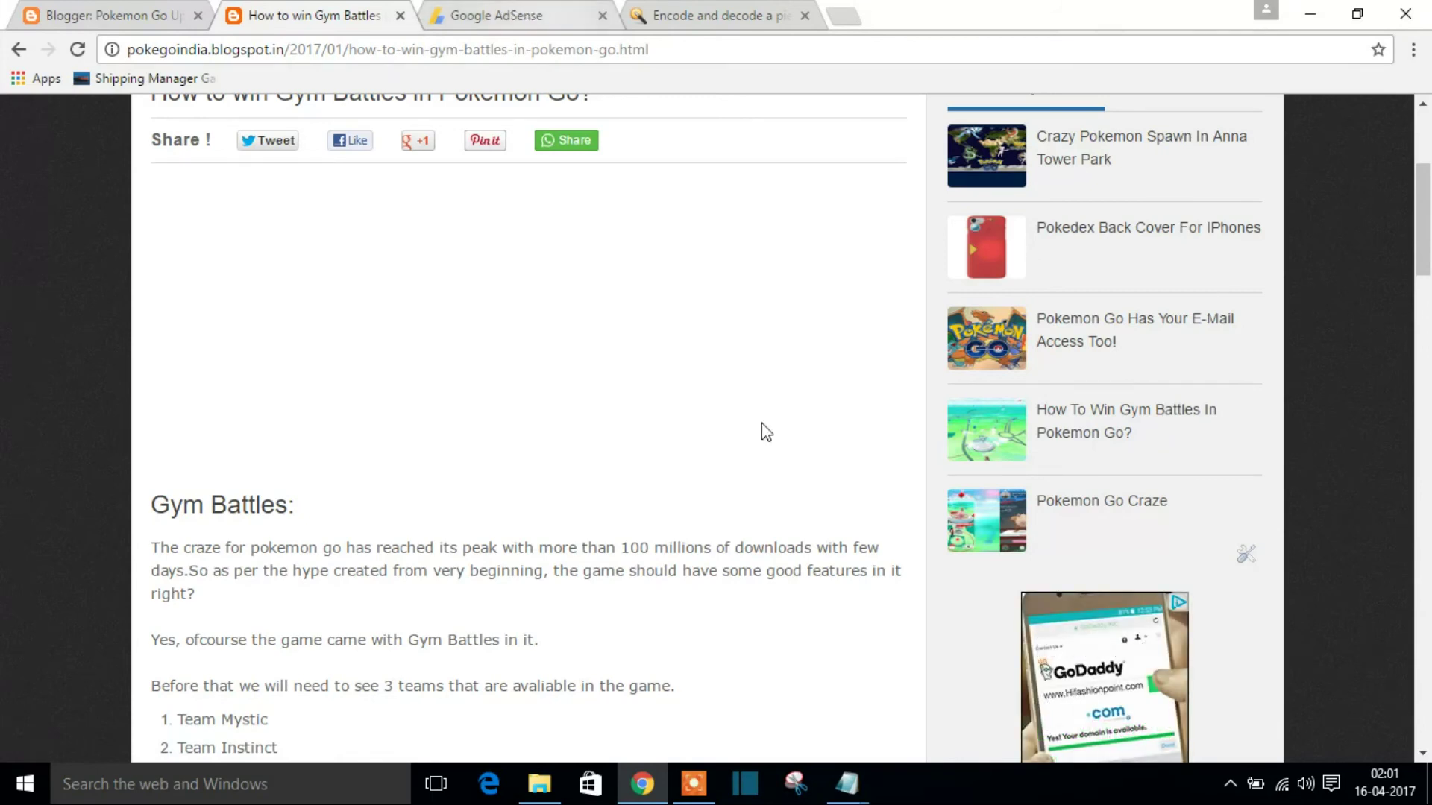
mouse_move(847, 784)
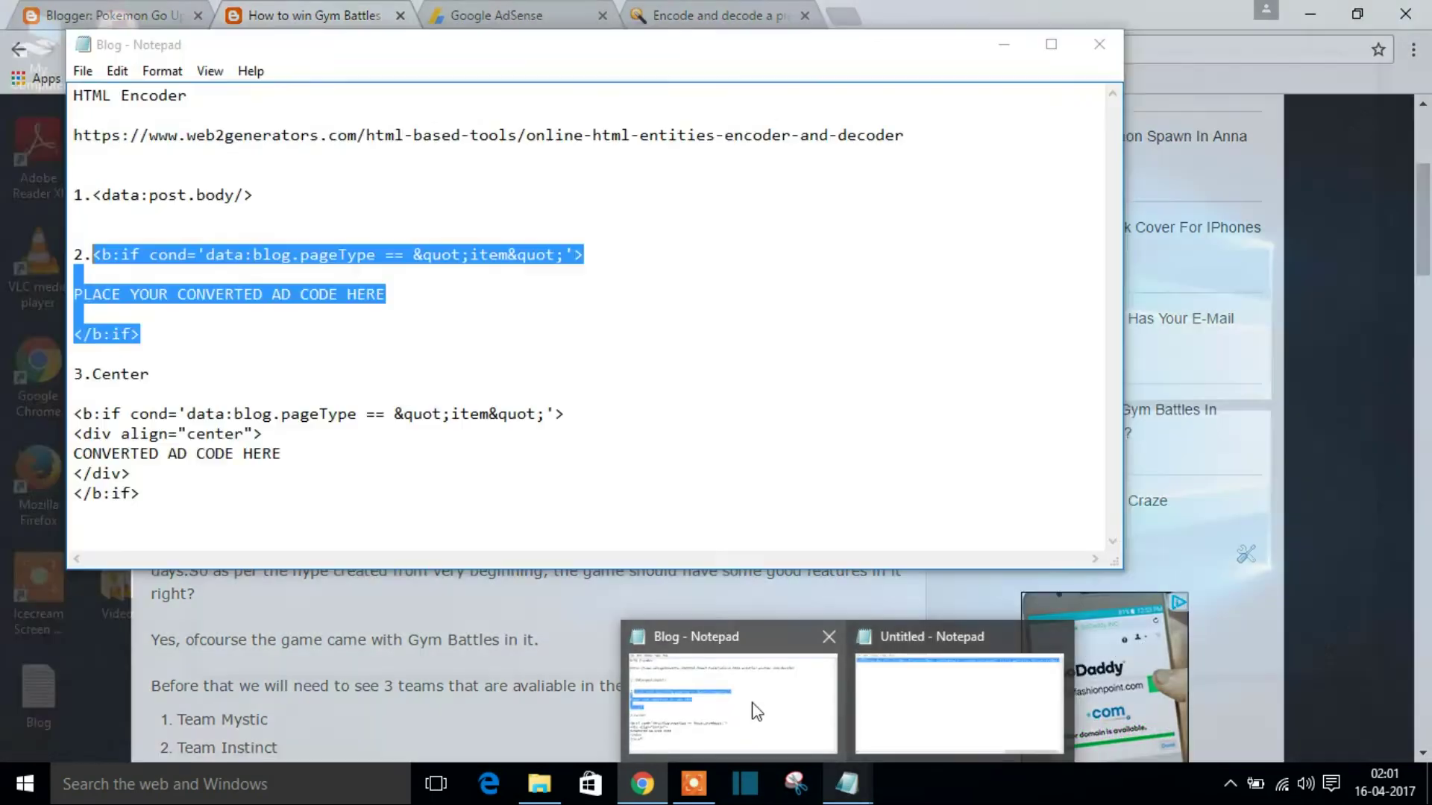
click(752, 702)
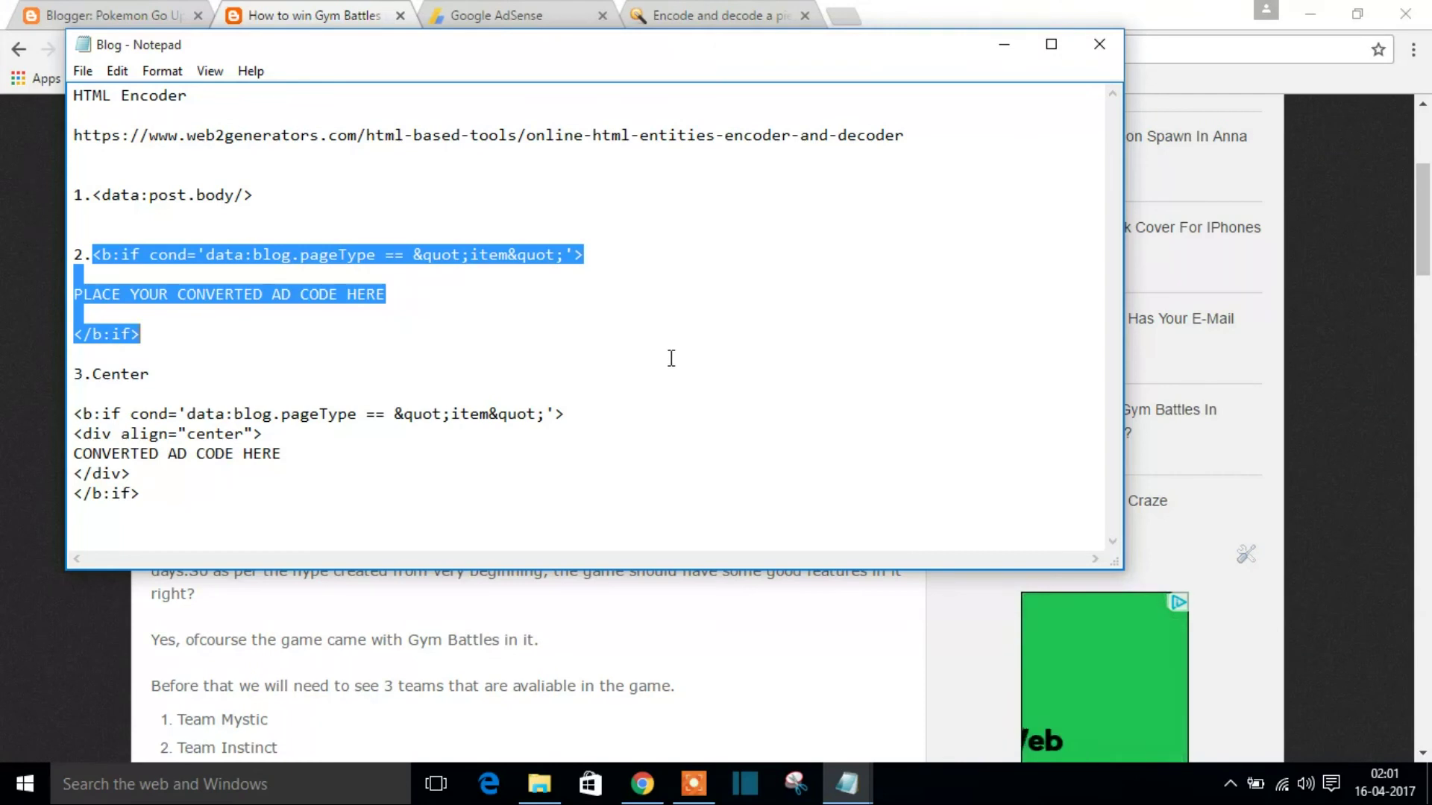
click(671, 358)
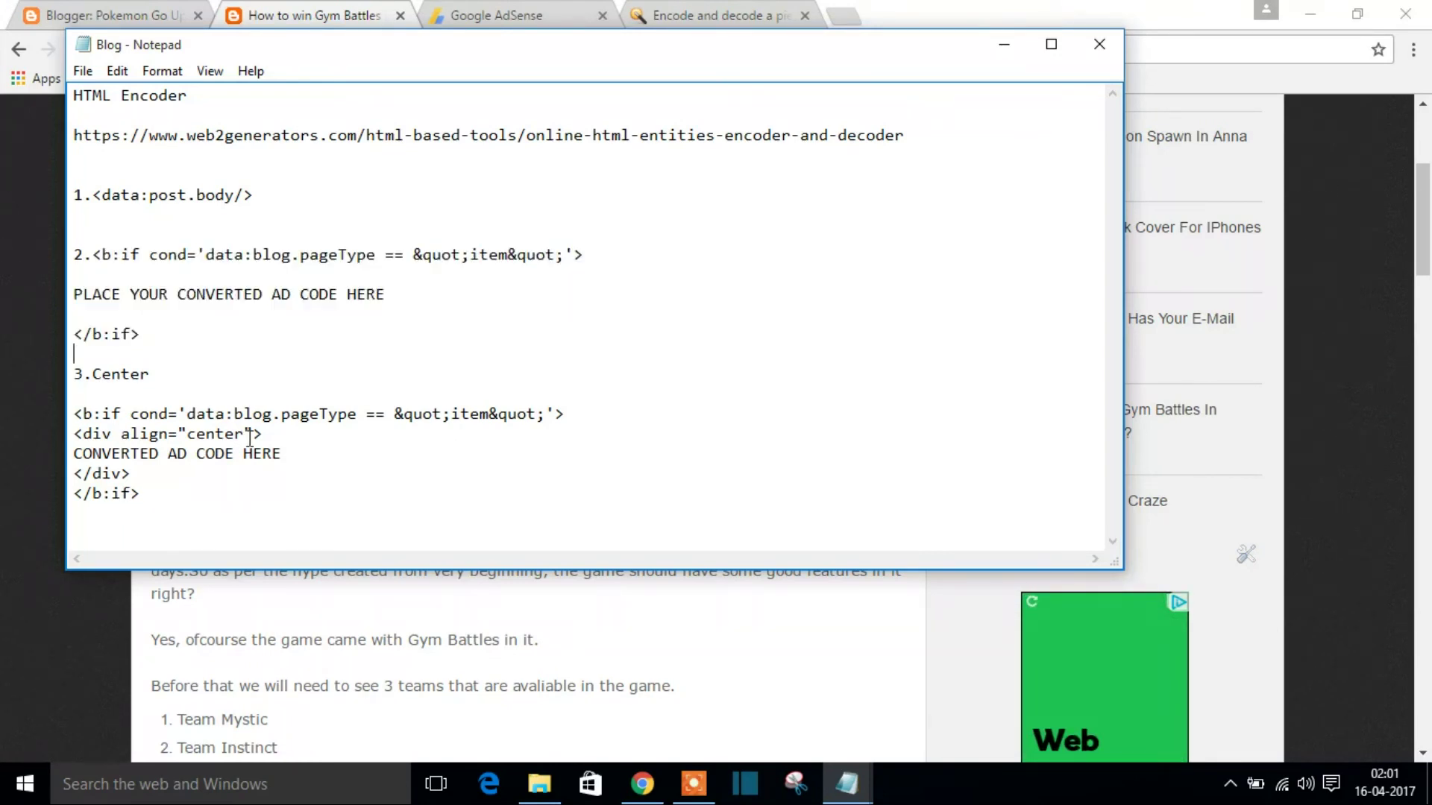
drag(246, 434, 188, 434)
click(188, 434)
drag(74, 432, 260, 437)
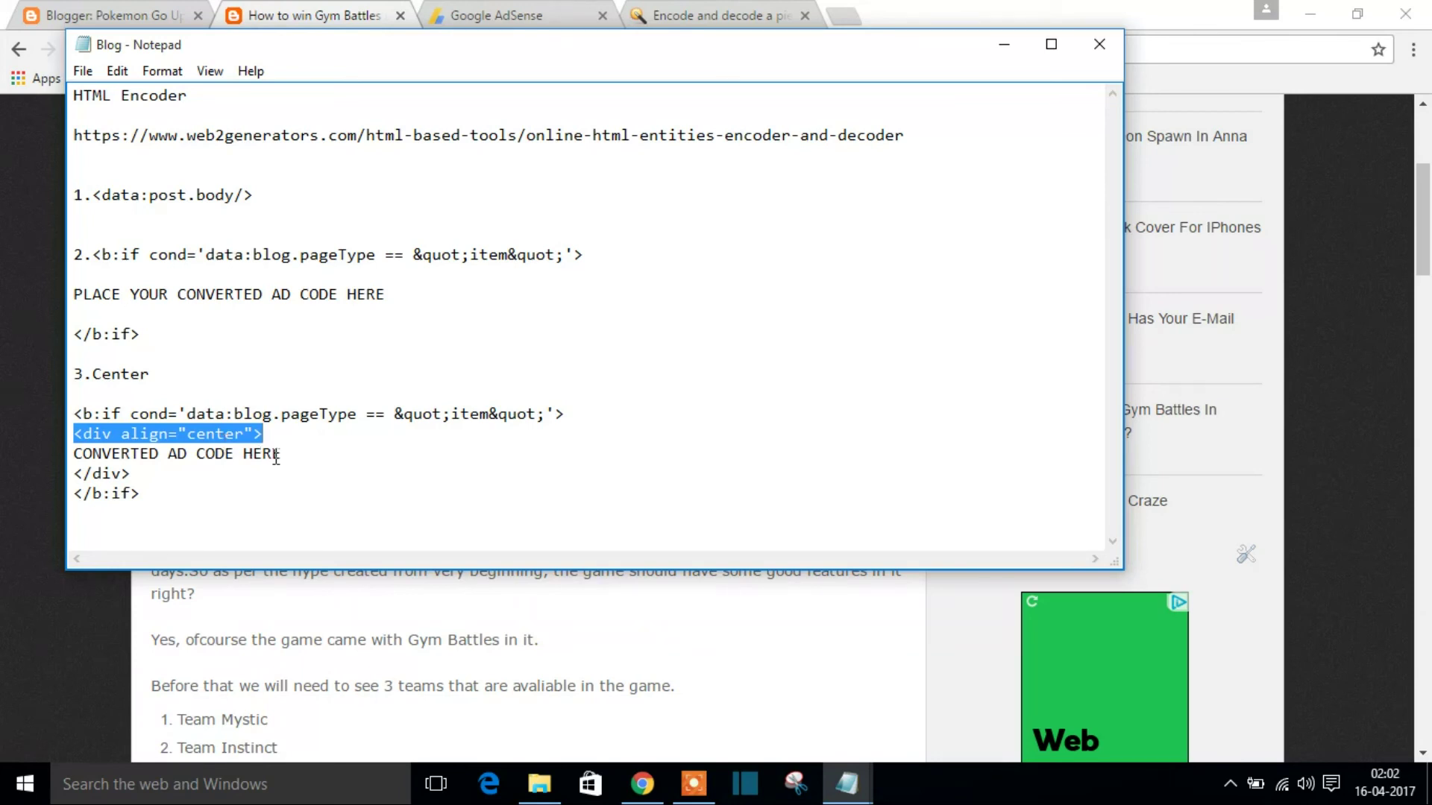
drag(282, 455, 72, 454)
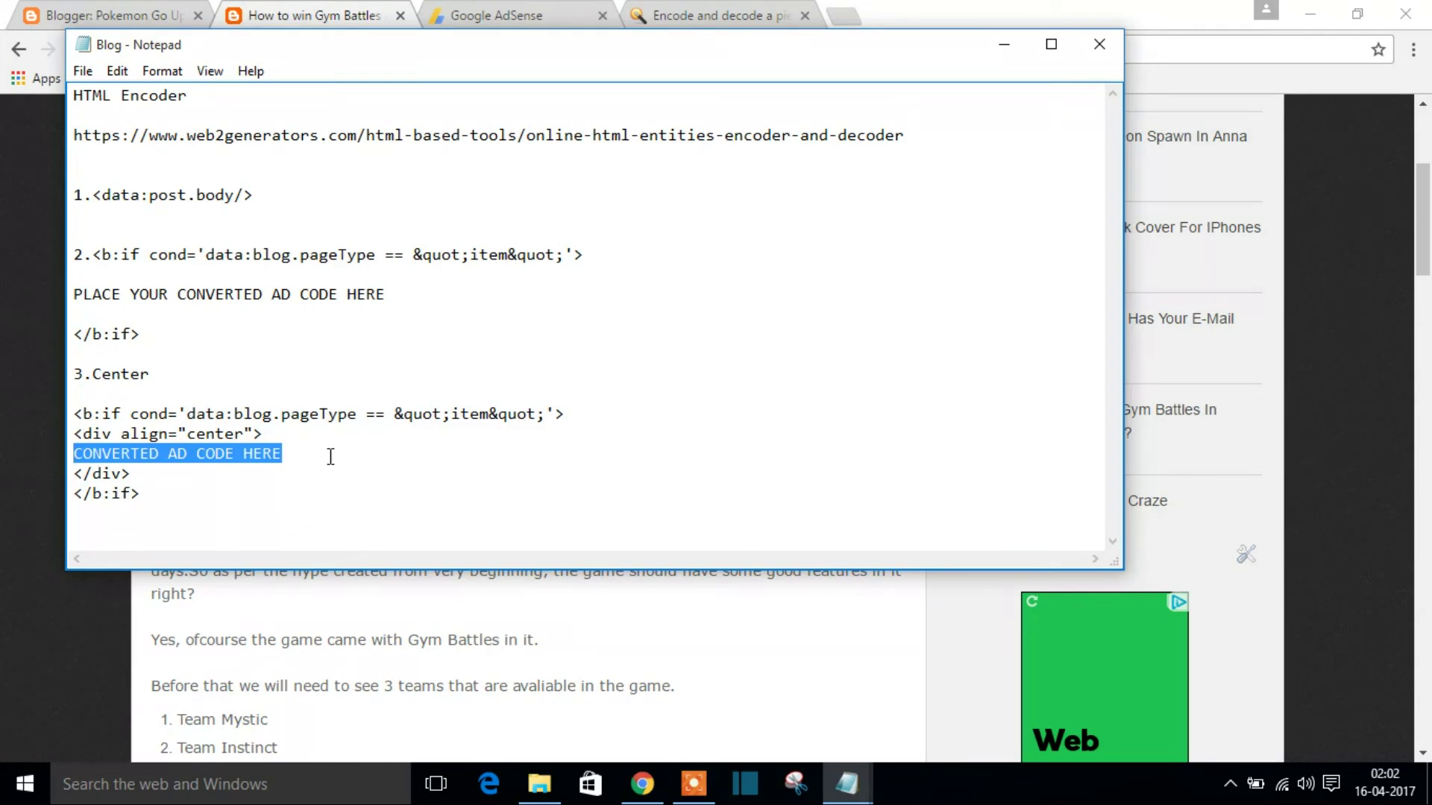
click(1014, 53)
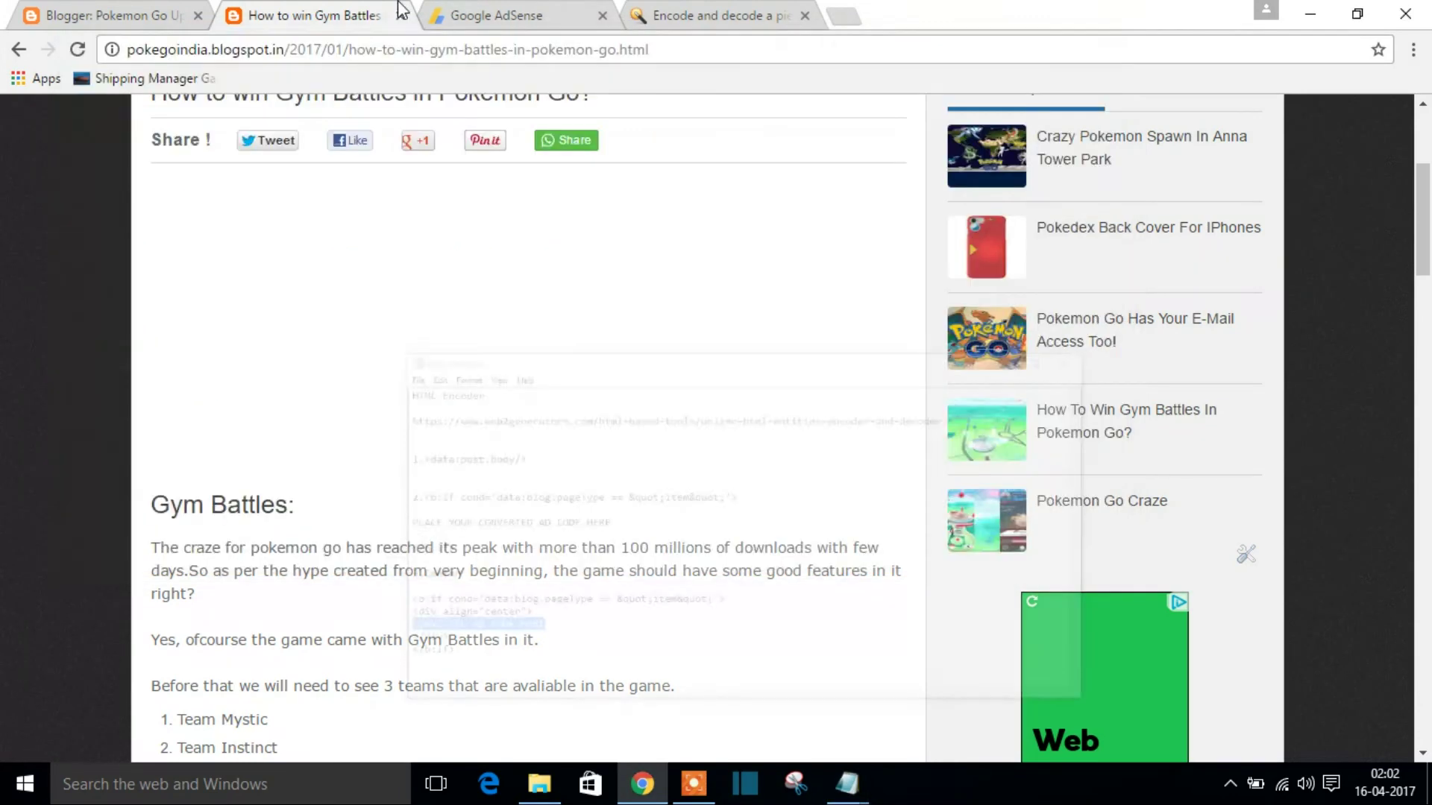
click(113, 16)
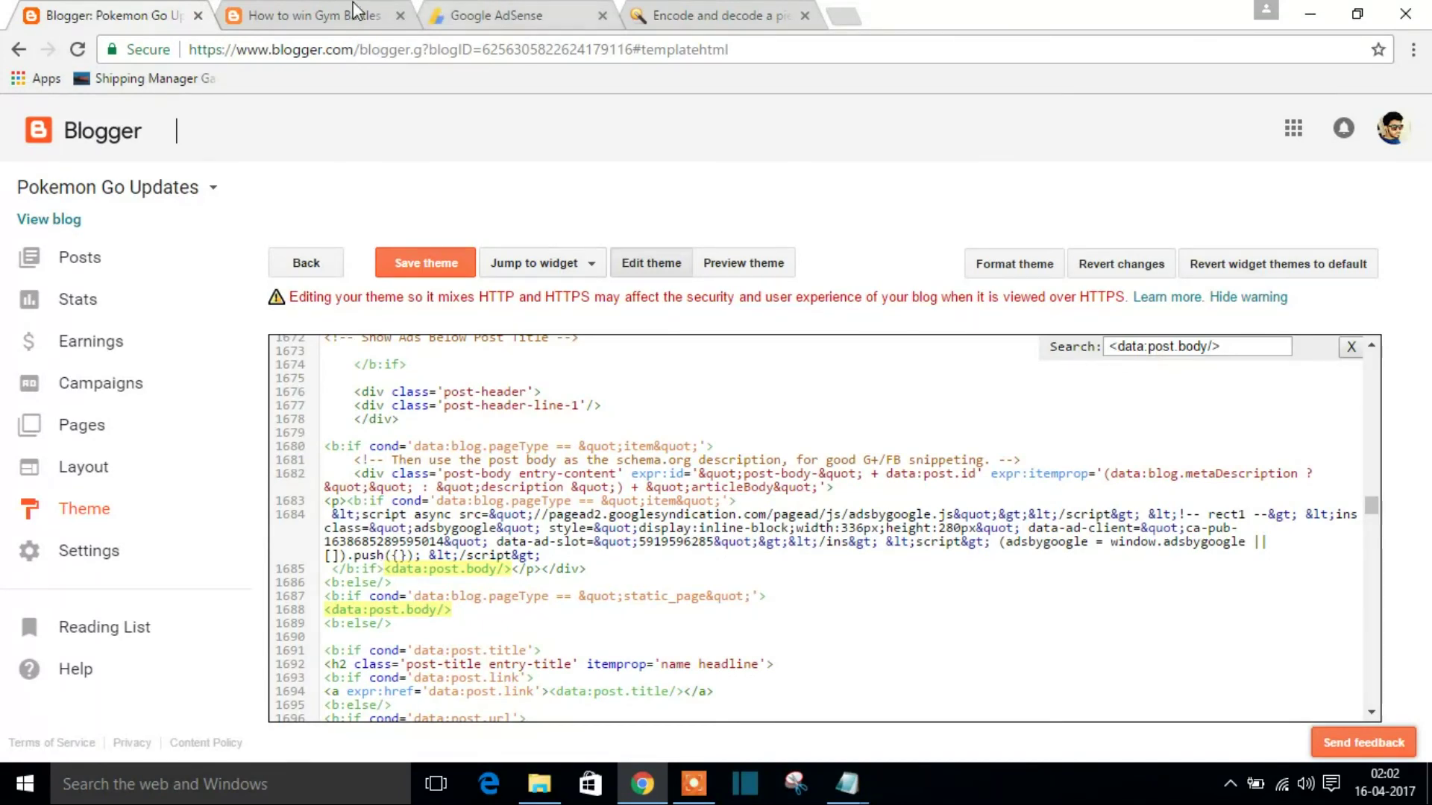
click(291, 16)
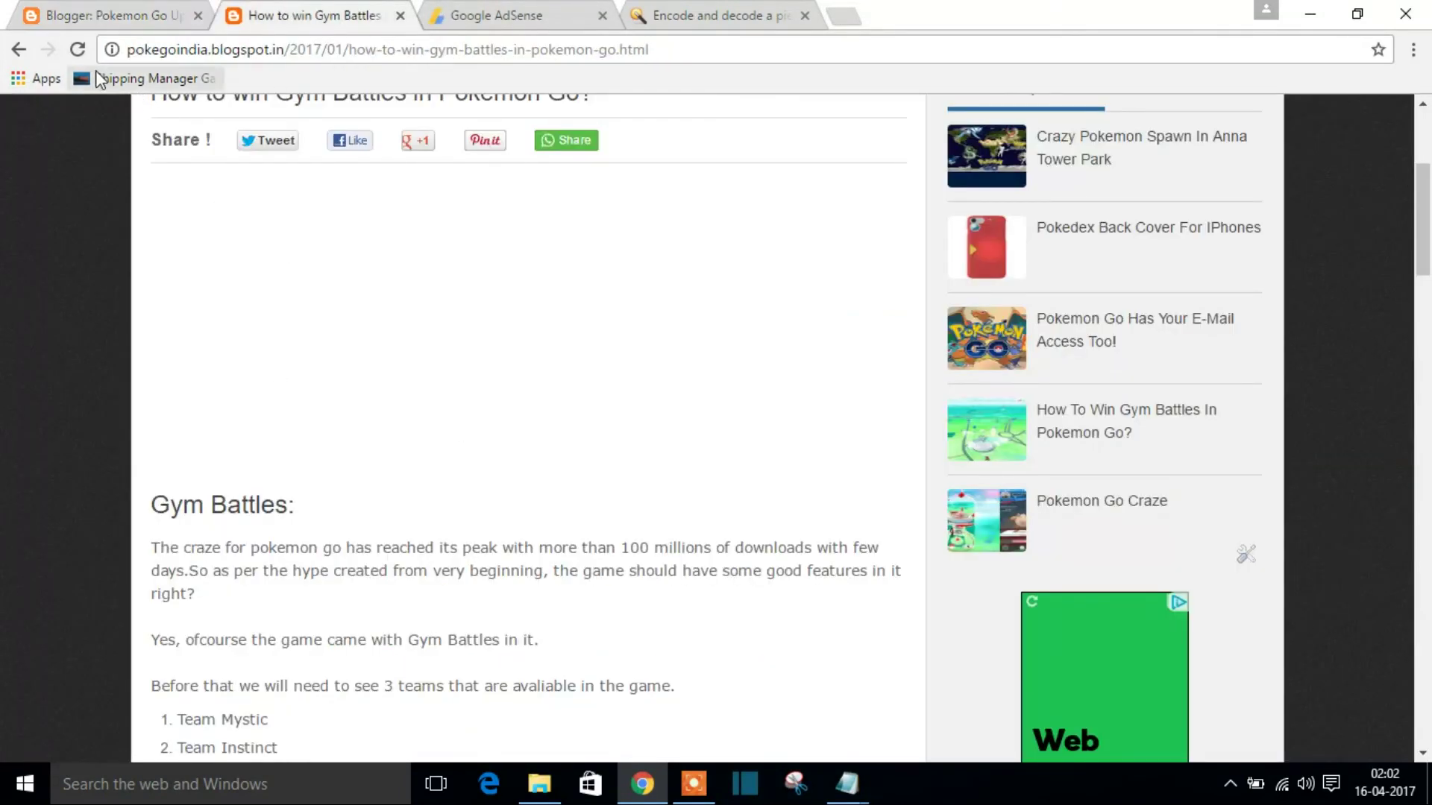
click(79, 49)
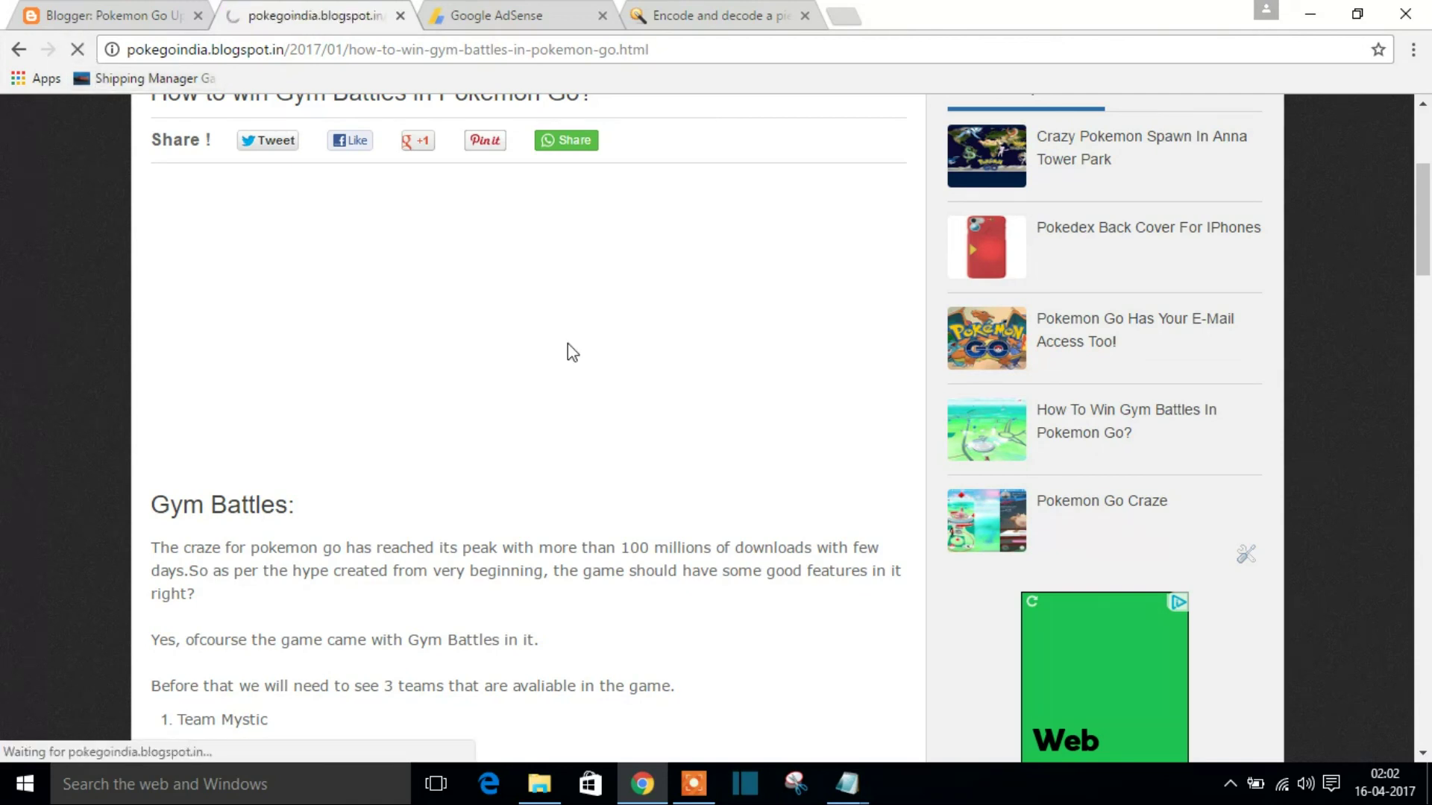